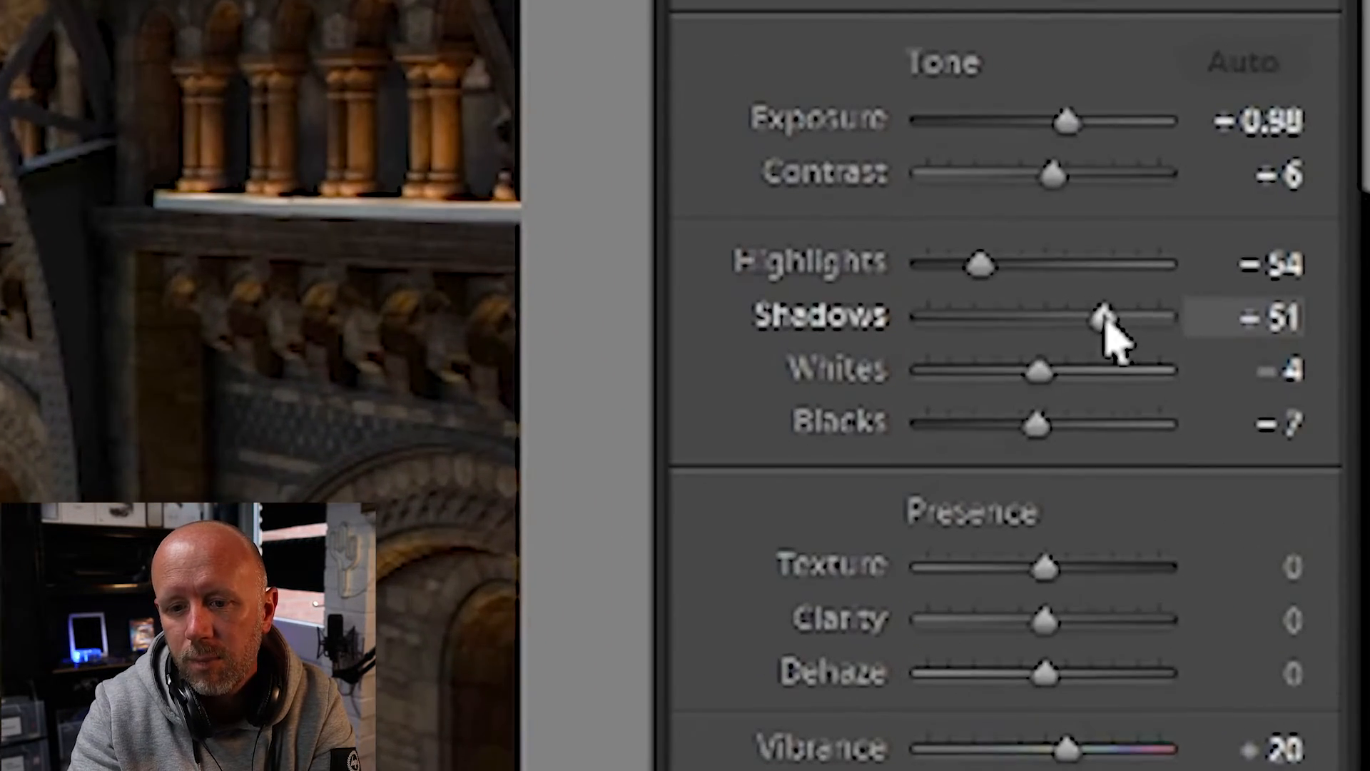
# Raise the photo's Shadows to +100 and lower its Blacks to -71
pyautogui.moveTo(1105, 315); pyautogui.dragTo(1213, 321)
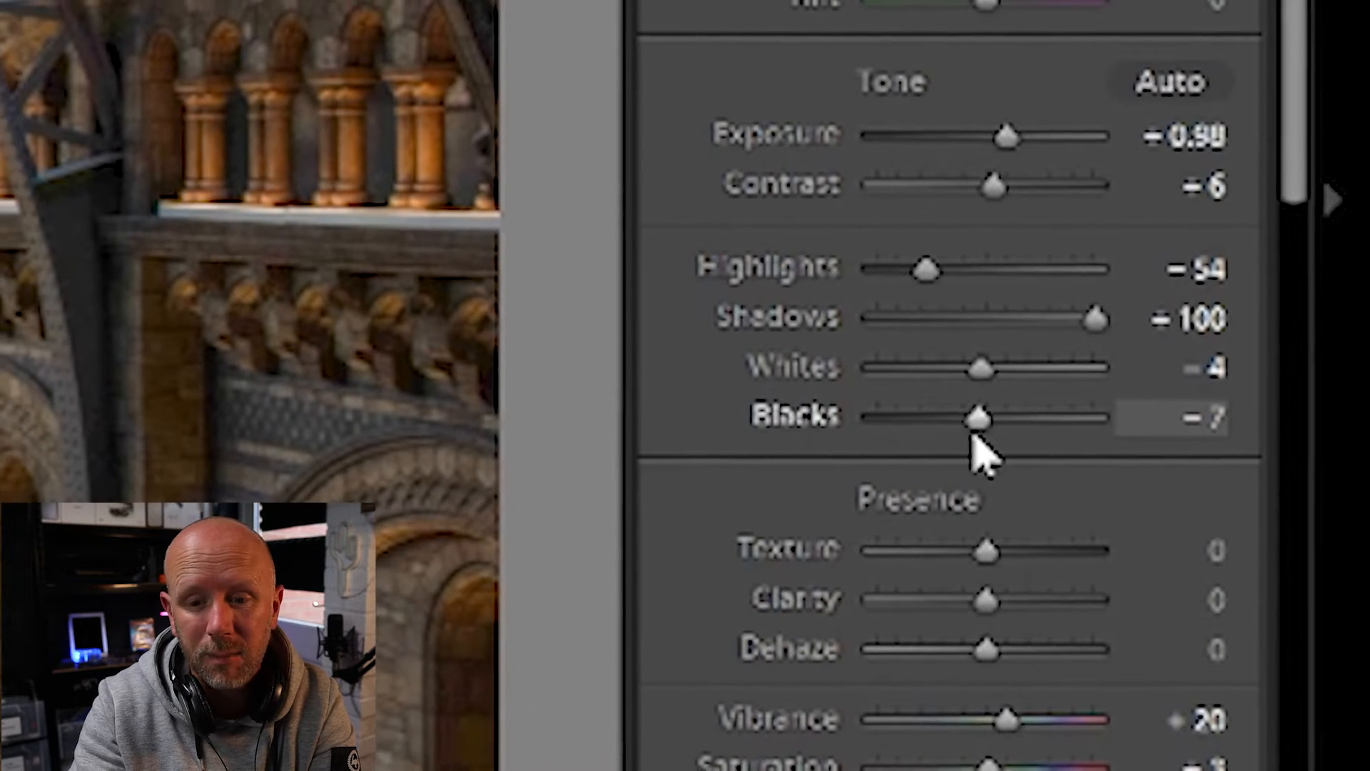
pyautogui.moveTo(956, 417); pyautogui.dragTo(980, 436)
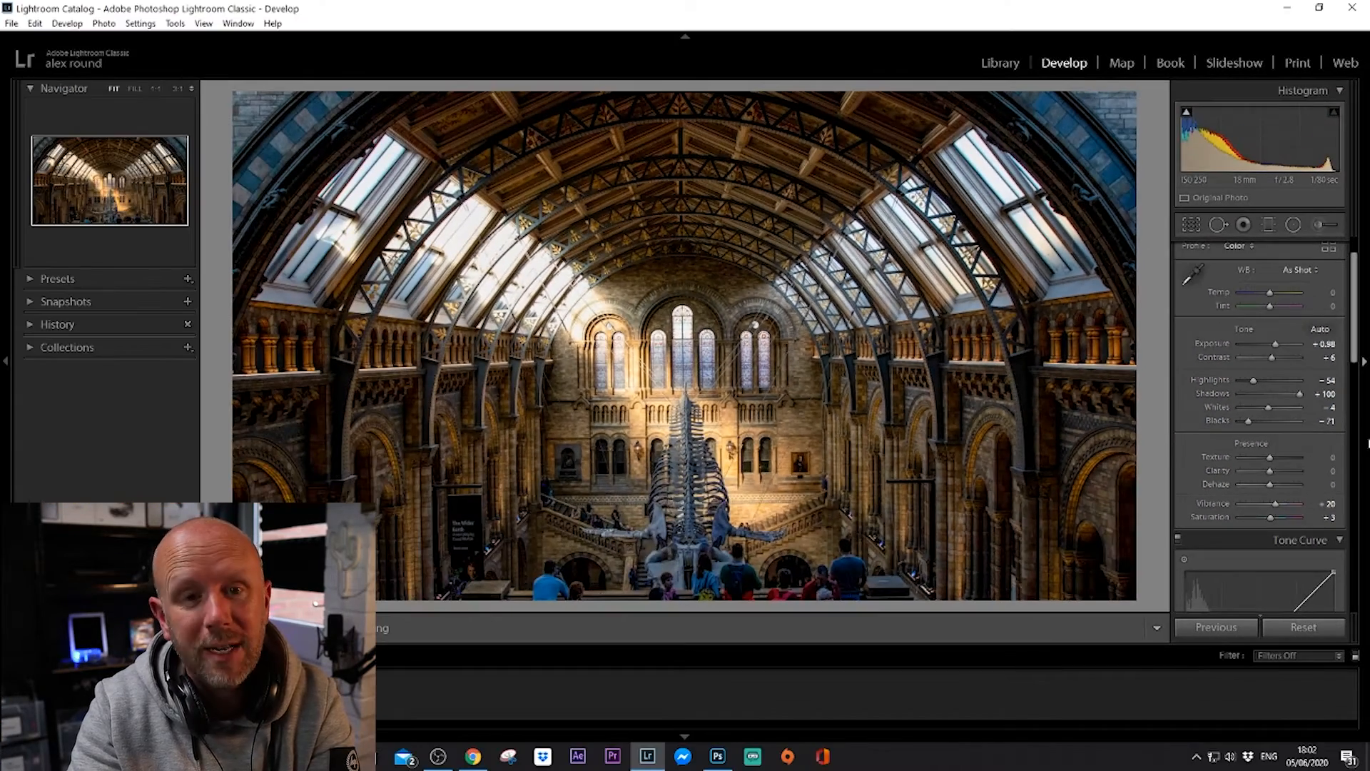
# Set the photo's Clarity to +14
pyautogui.scroll(-3, 1358, 371)
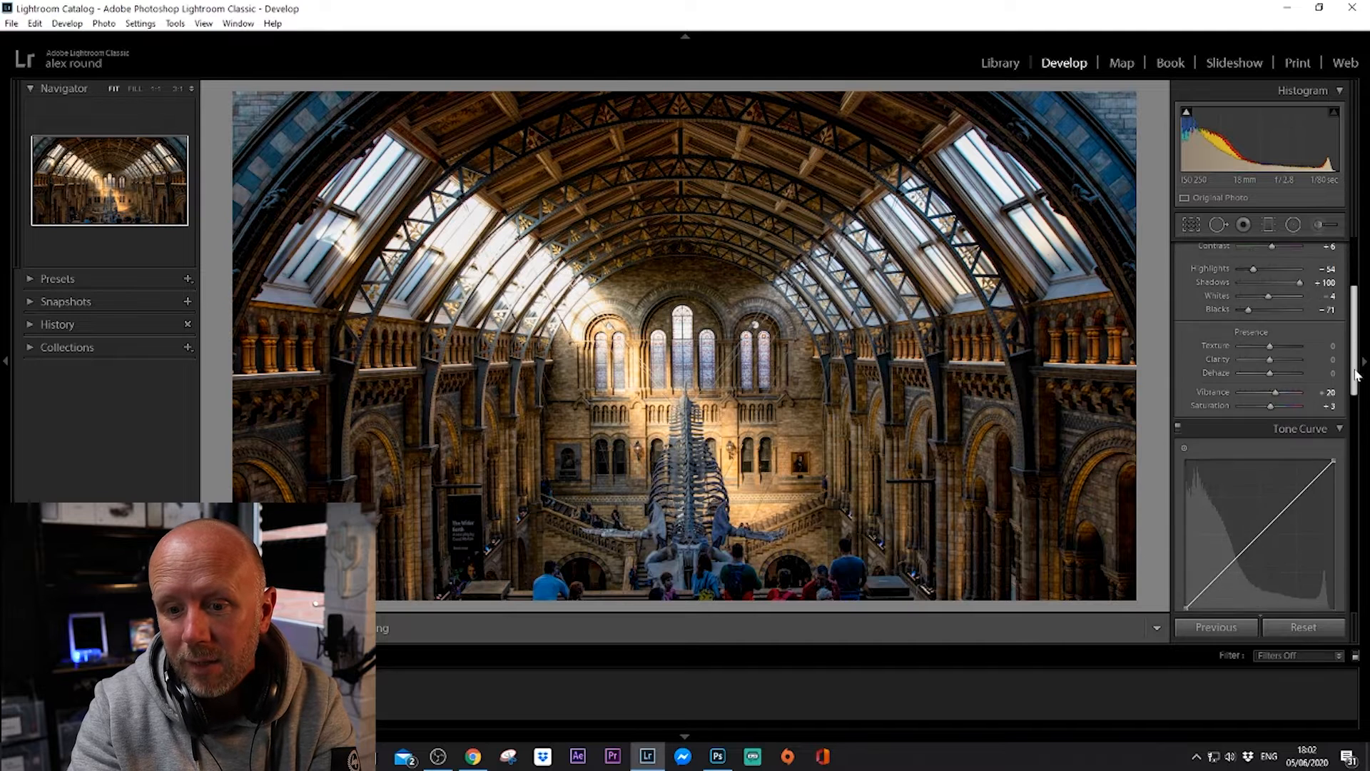
pyautogui.moveTo(1355, 377); pyautogui.dragTo(1356, 380)
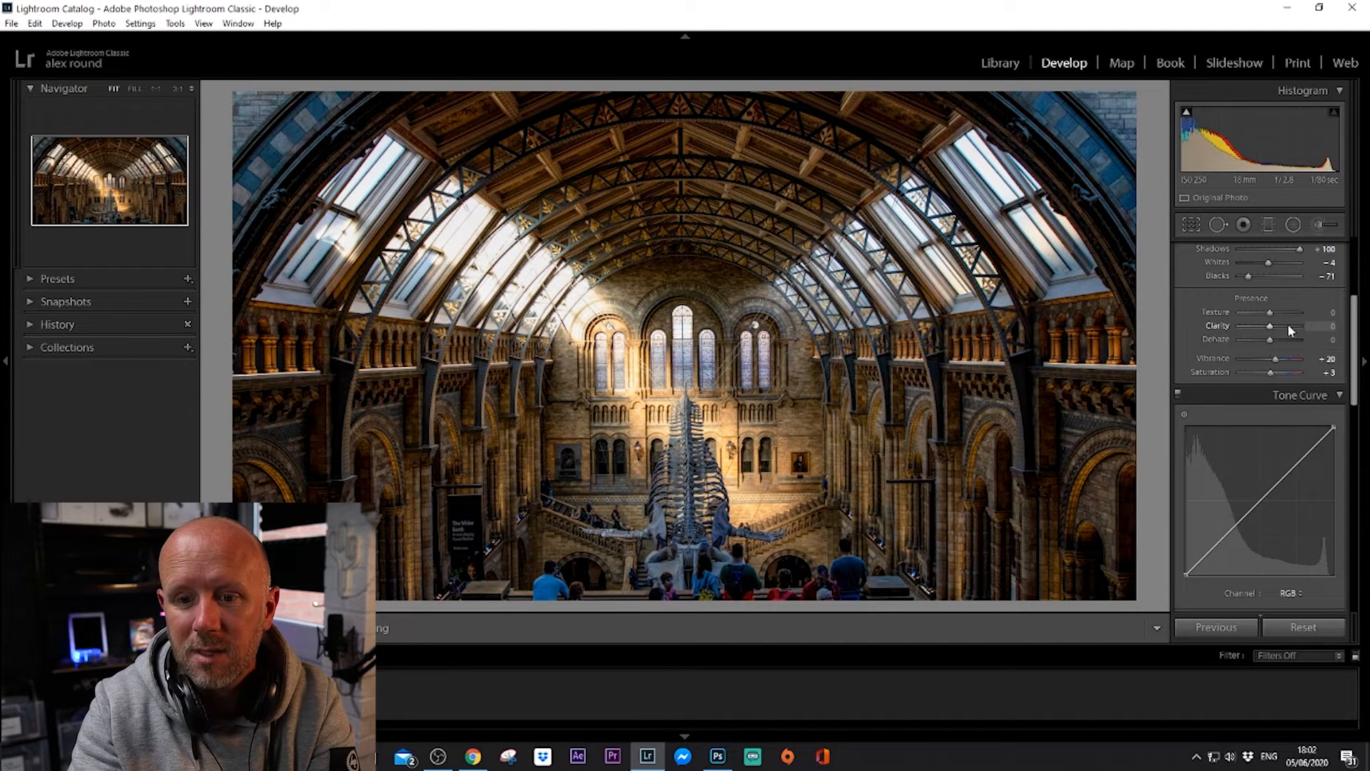
pyautogui.moveTo(1271, 331); pyautogui.dragTo(1277, 330)
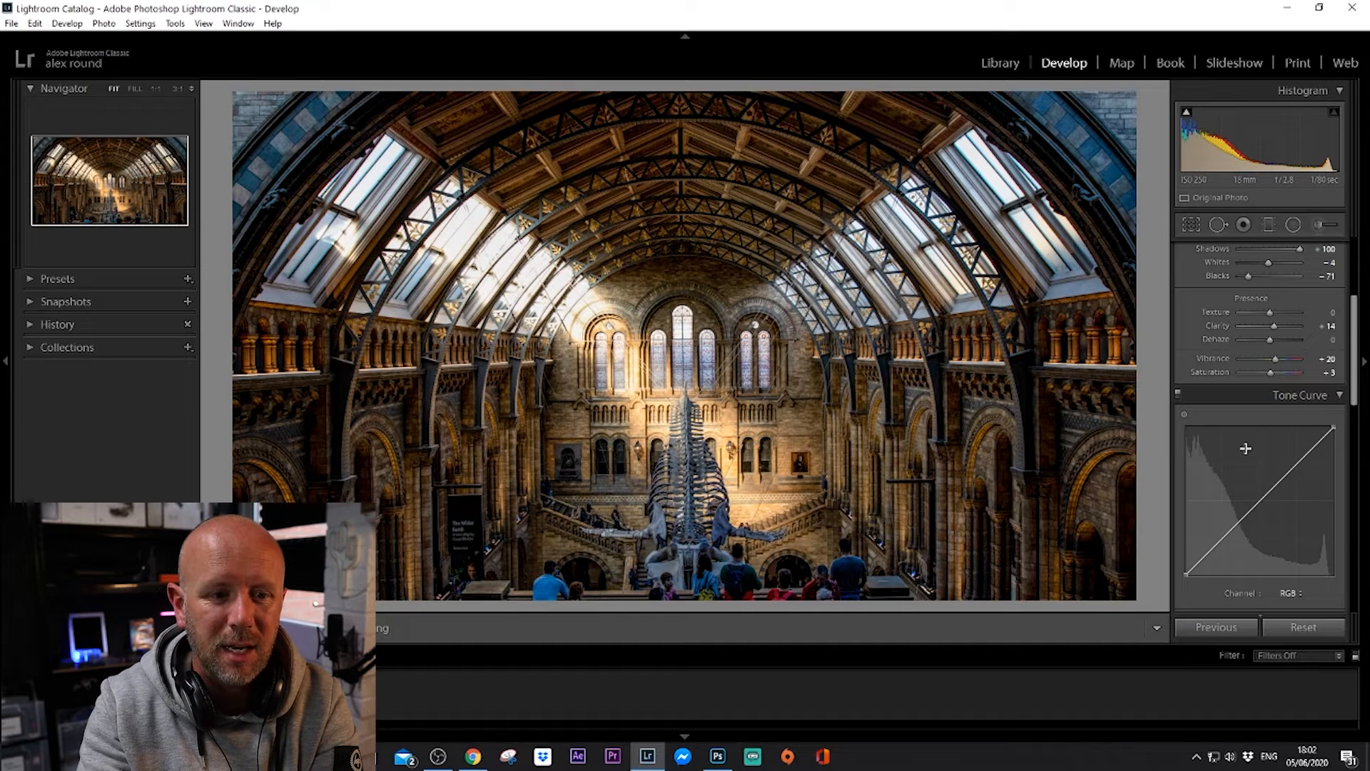
# Shape the RGB tone curve by lowering a highlight point to 76.5 / 71.4 %, lifting the black point, dipping the shadows and anchoring the midtones
pyautogui.scroll(-3, 1337, 411)
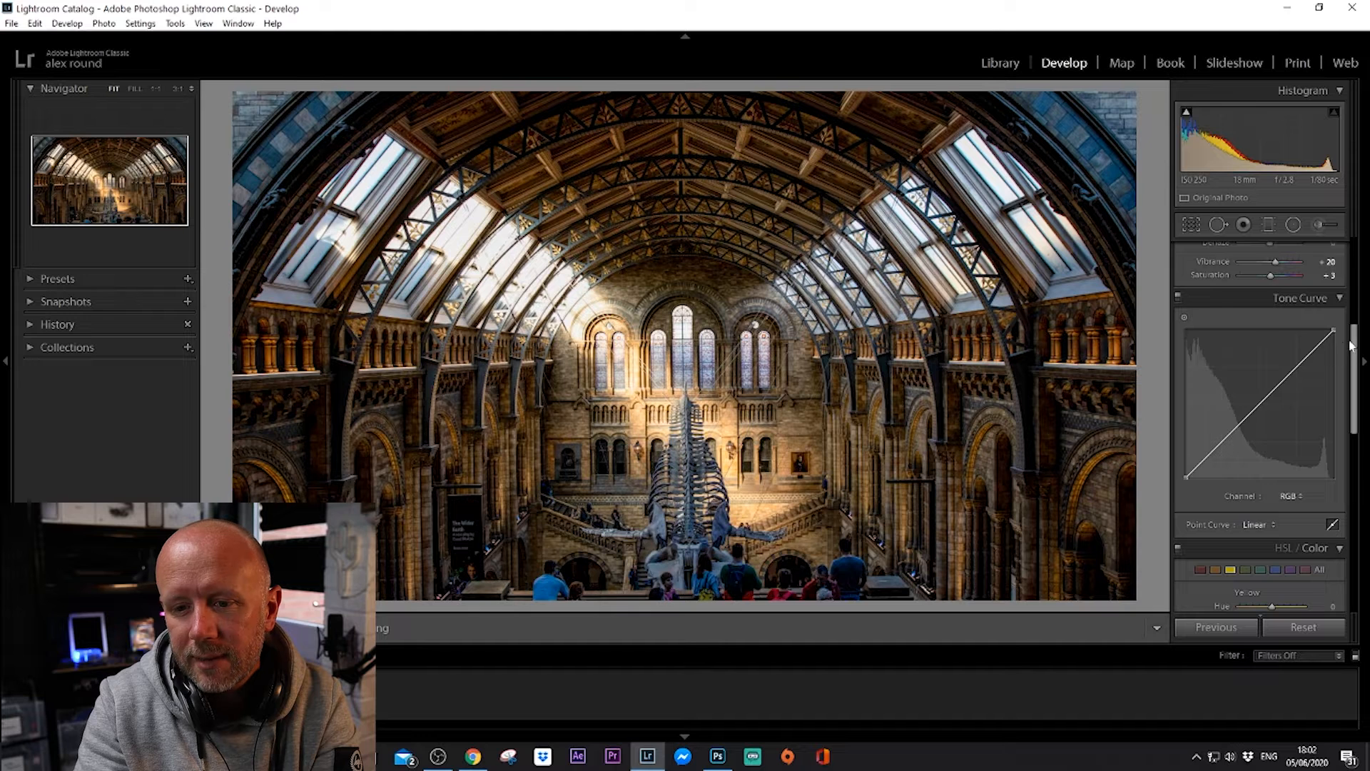
pyautogui.scroll(-1, 1354, 351)
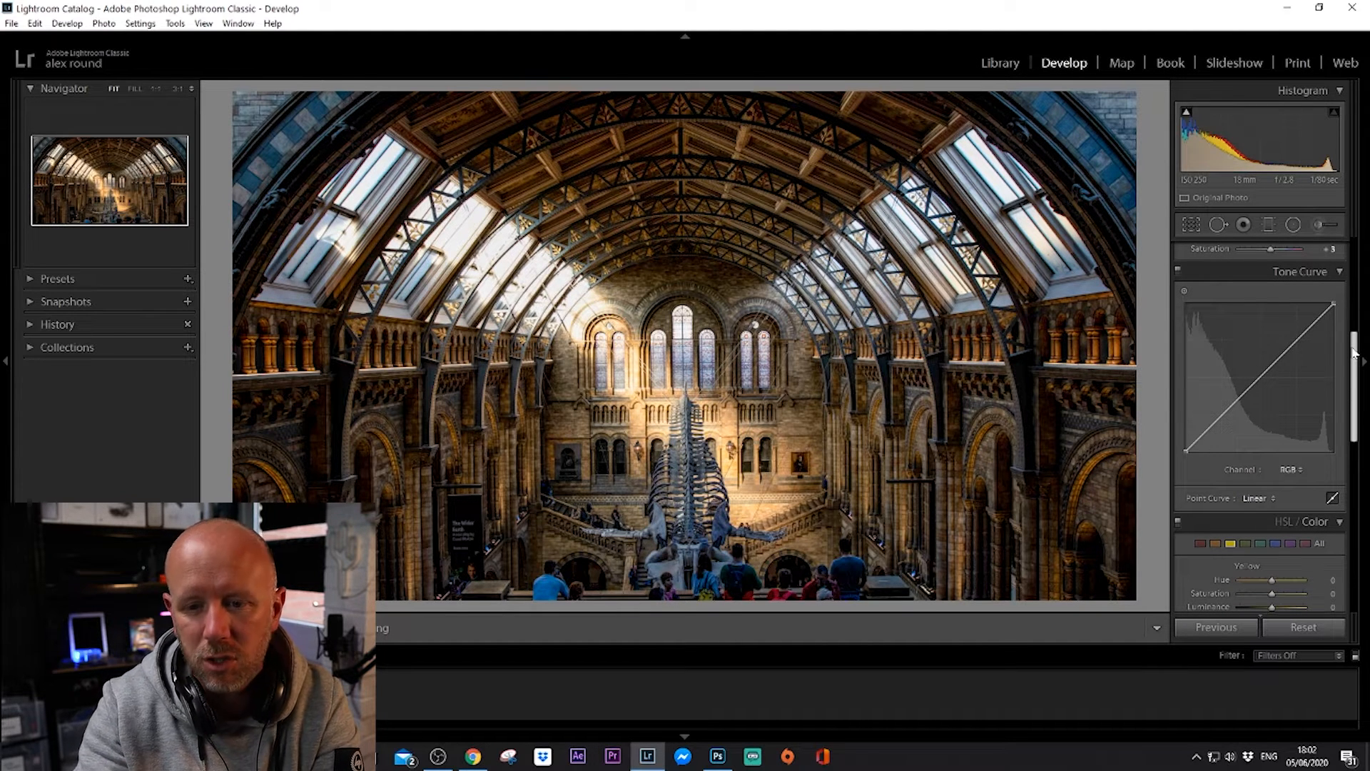
pyautogui.moveTo(1298, 341); pyautogui.dragTo(1299, 353)
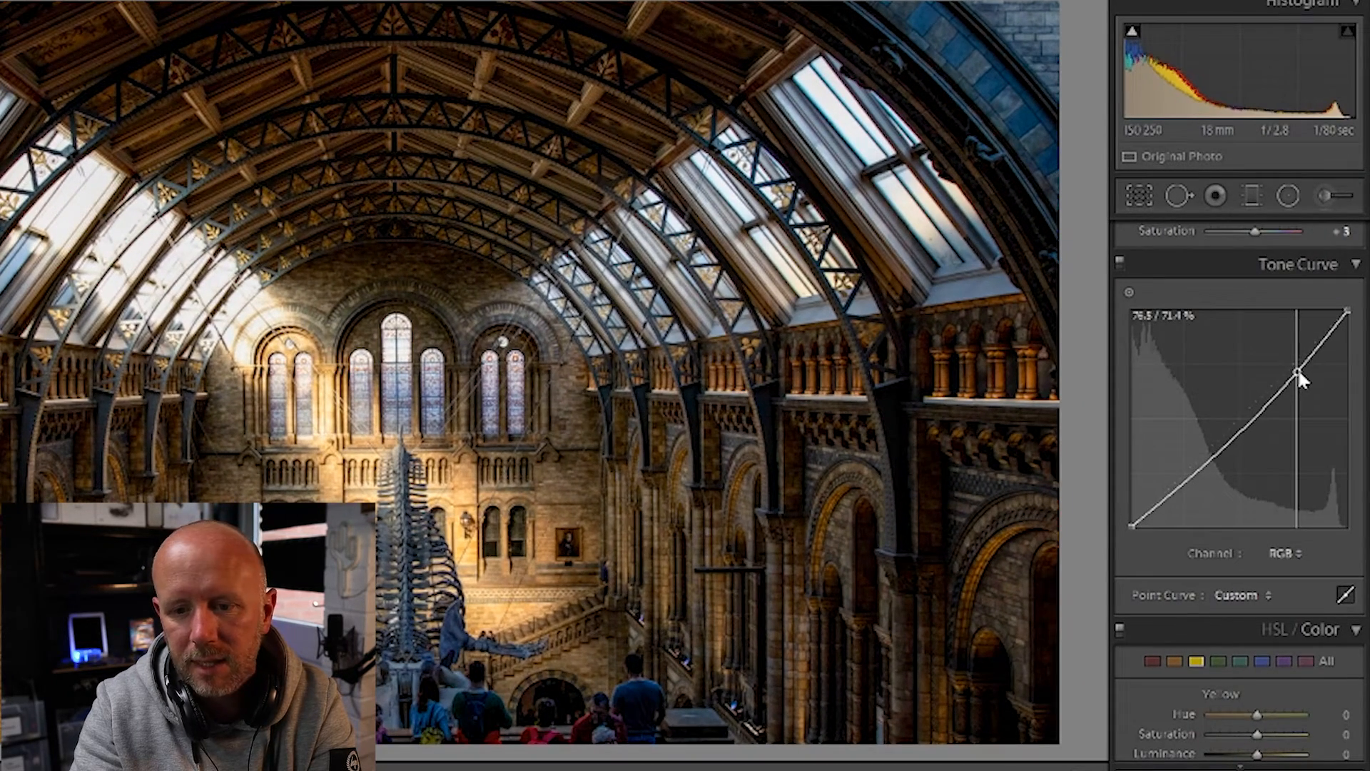
pyautogui.moveTo(1128, 534); pyautogui.dragTo(1129, 505)
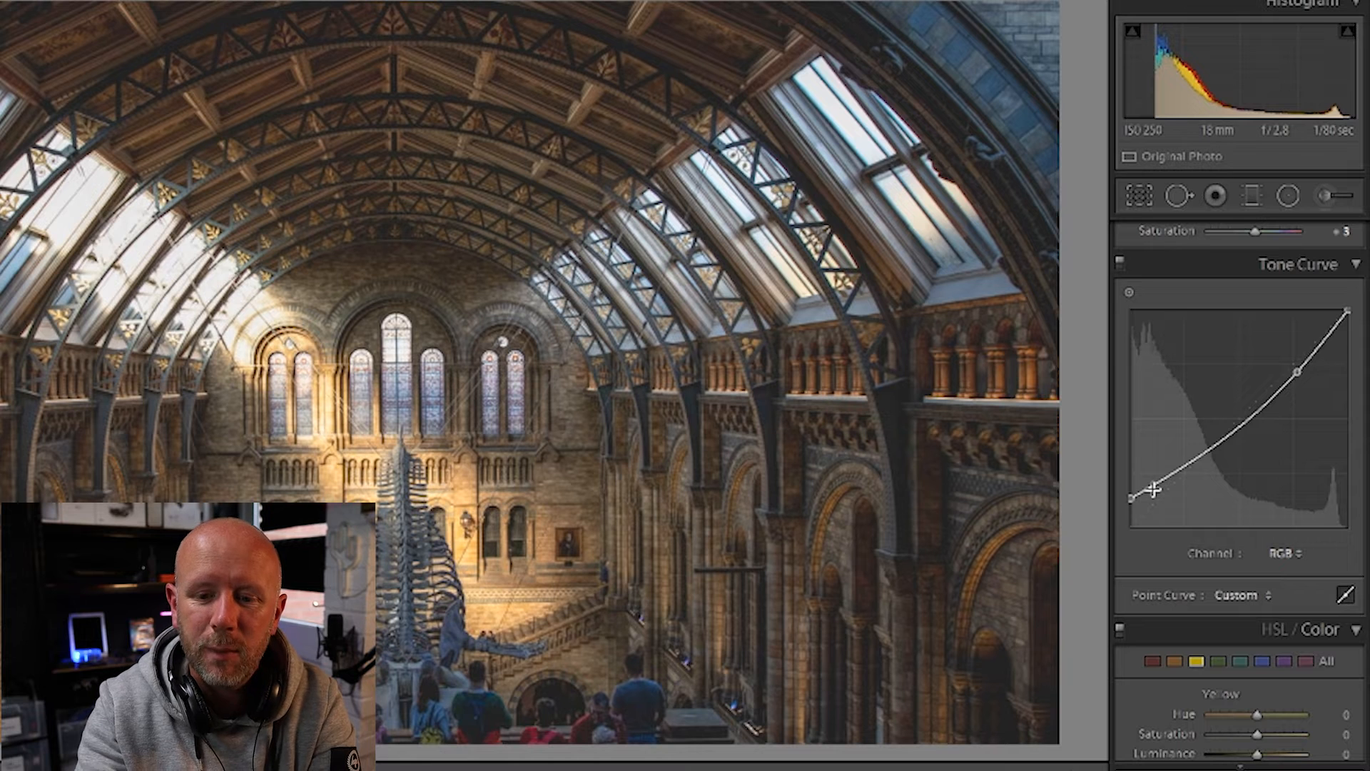
pyautogui.moveTo(1155, 489); pyautogui.dragTo(1156, 499)
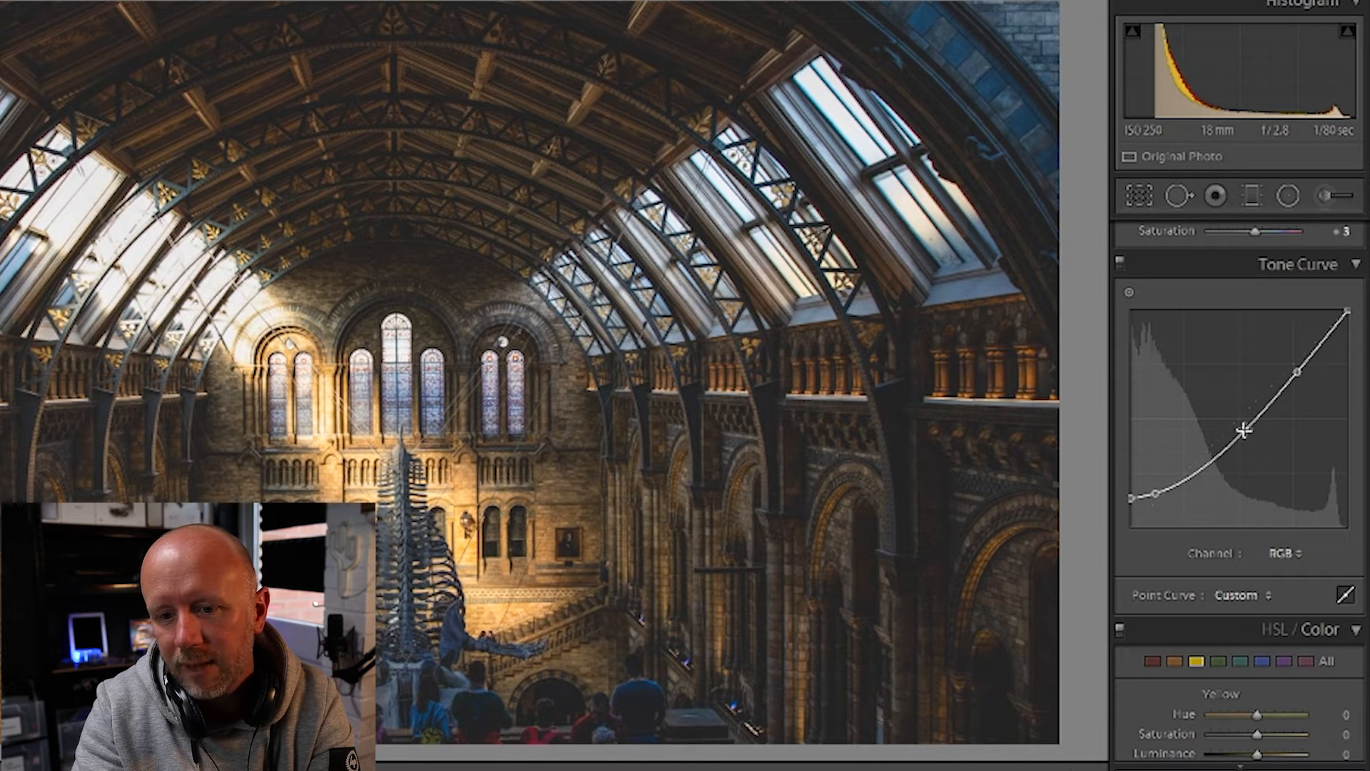
pyautogui.moveTo(1246, 431)
pyautogui.mouseDown()
pyautogui.moveTo(1248, 443)
pyautogui.moveTo(1245, 431)
pyautogui.mouseUp()
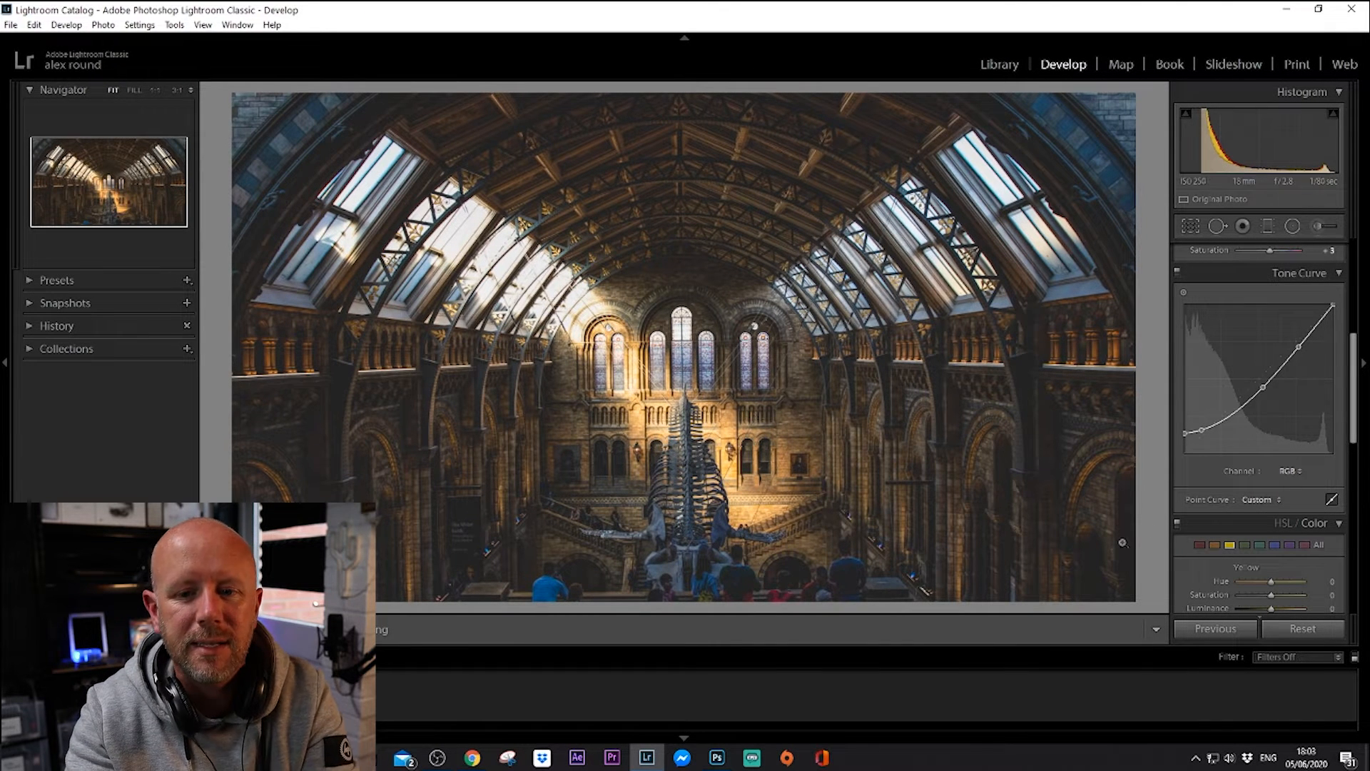
# Set the Sharpening Amount to 34 in the Detail settings
pyautogui.moveTo(1359, 398); pyautogui.dragTo(1336, 462)
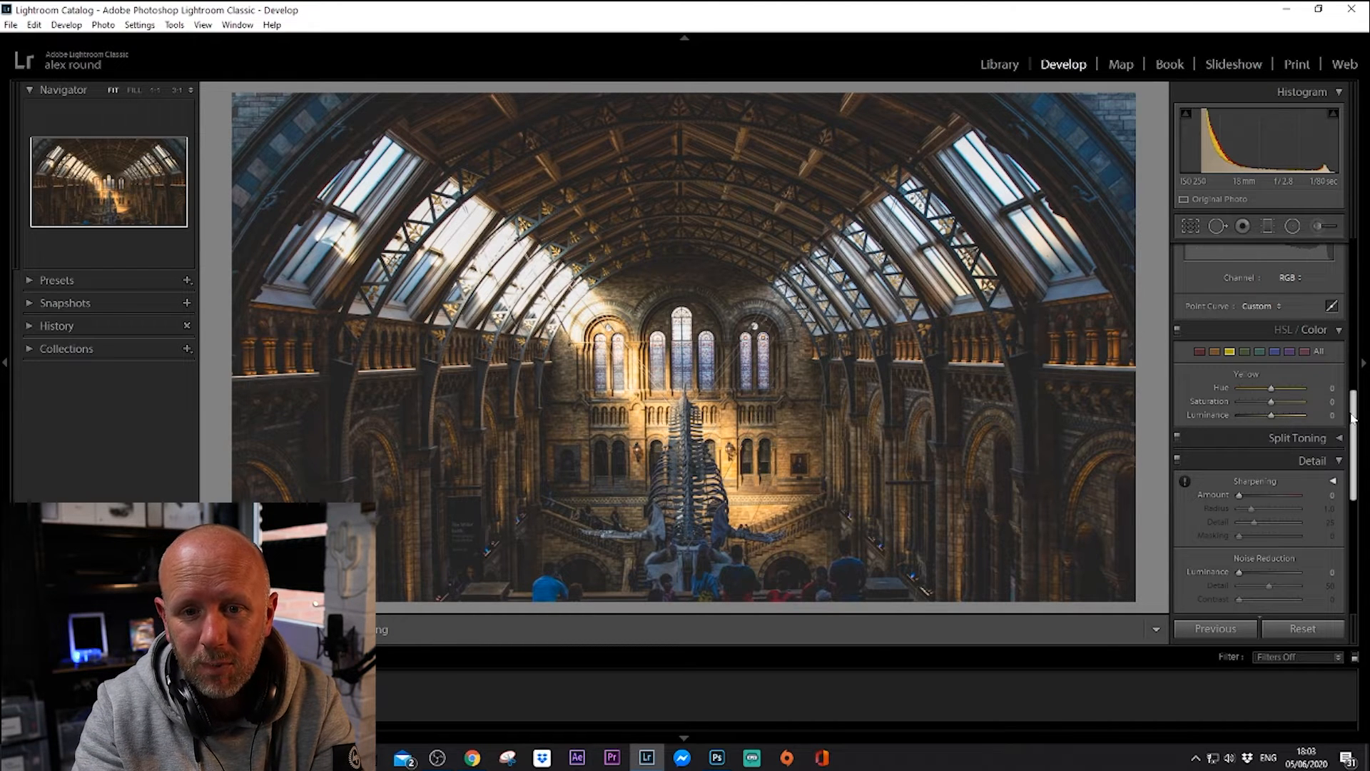
pyautogui.moveTo(1354, 425); pyautogui.dragTo(1354, 451)
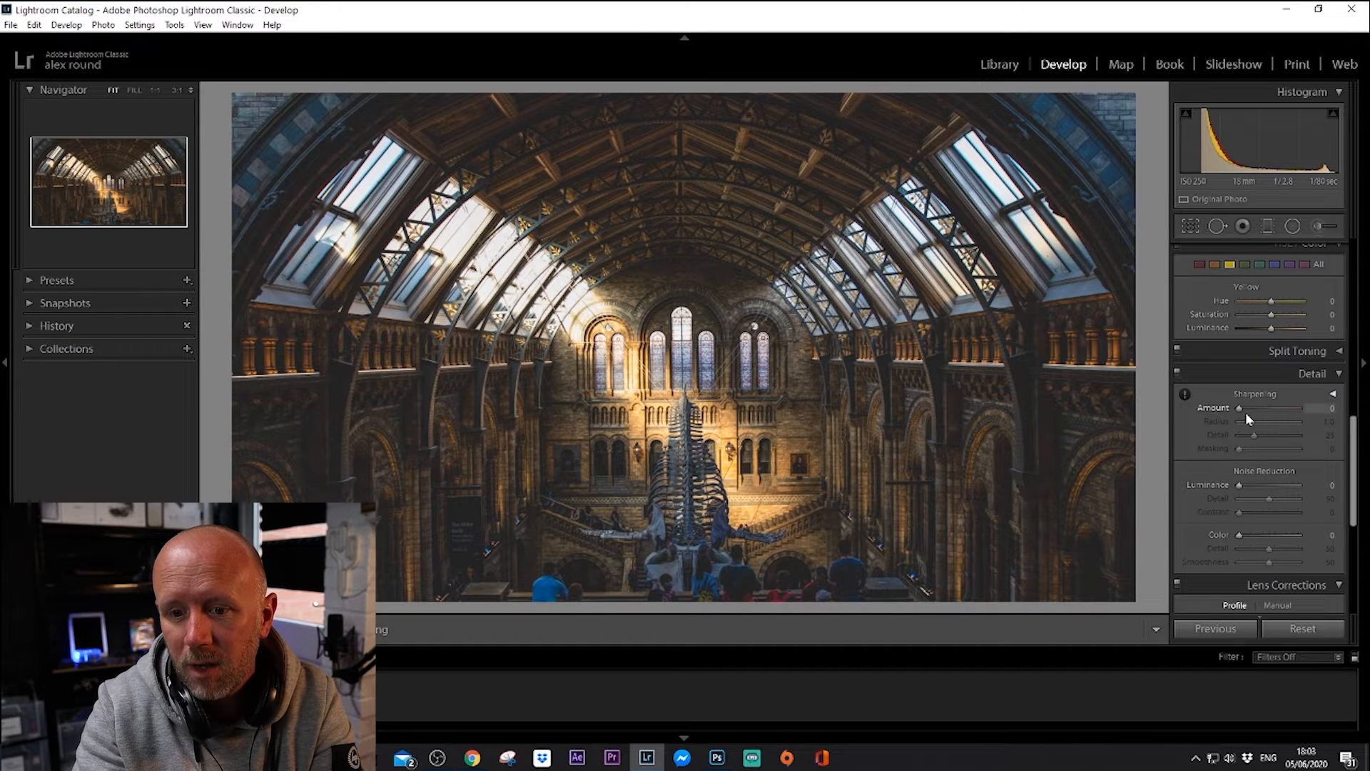
pyautogui.moveTo(1242, 413); pyautogui.dragTo(1255, 411)
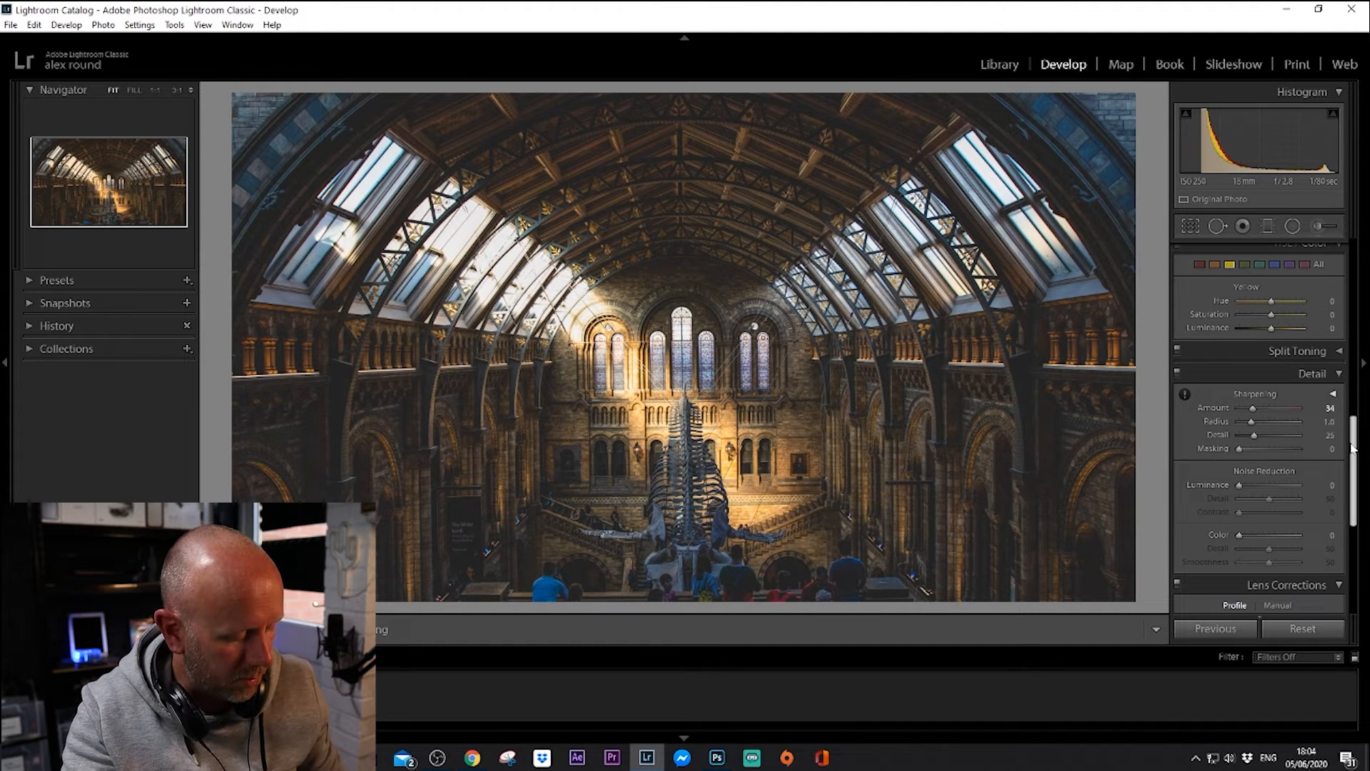
# Compare the edited photo with its unedited version twice, finishing on the edited view
pyautogui.press('\\')
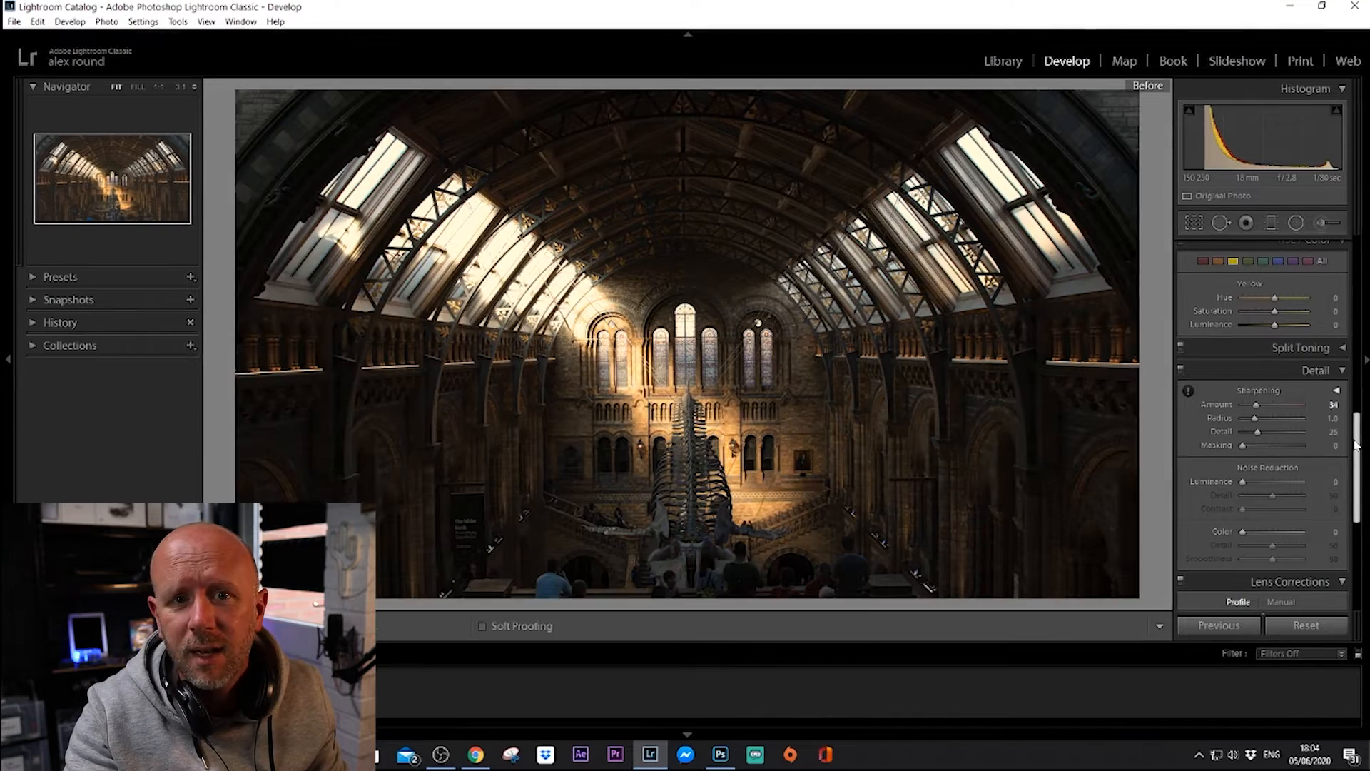
pyautogui.press('\\')
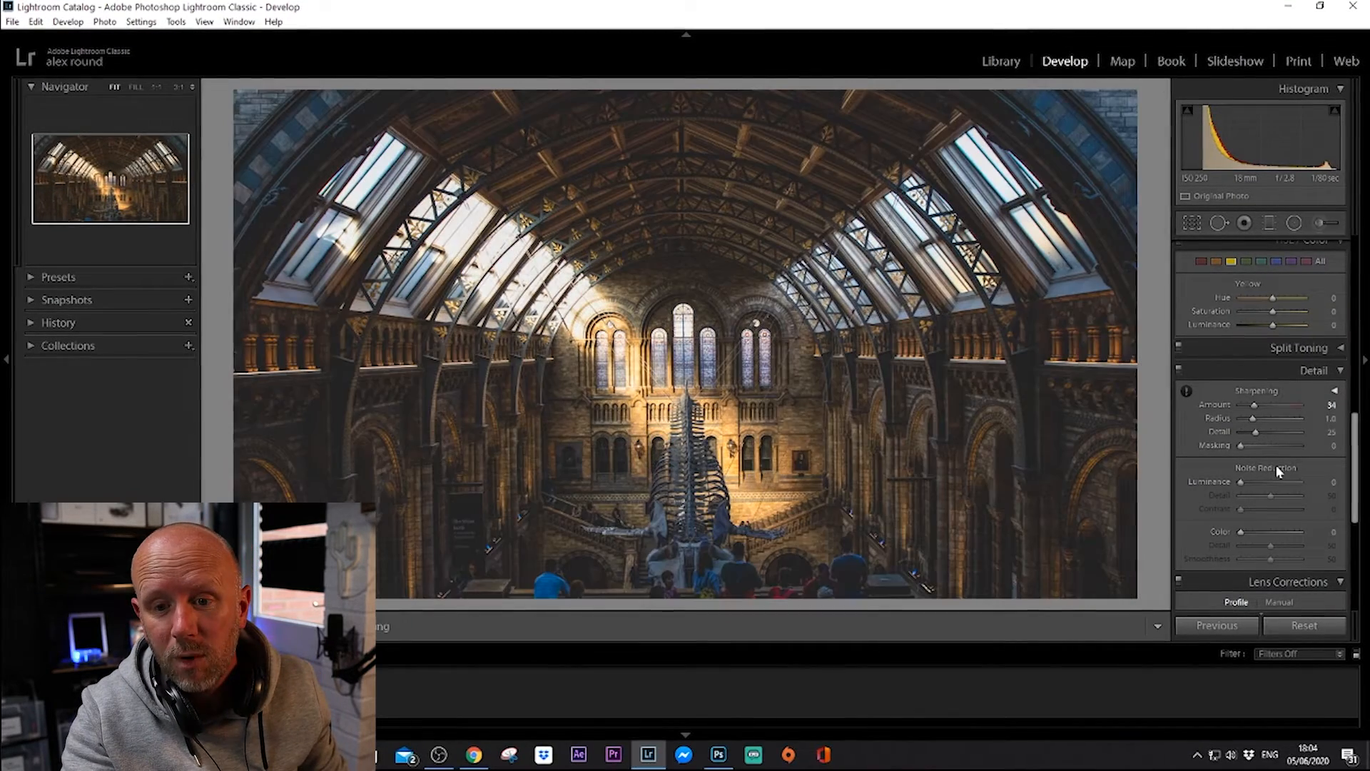
pyautogui.press('\\')
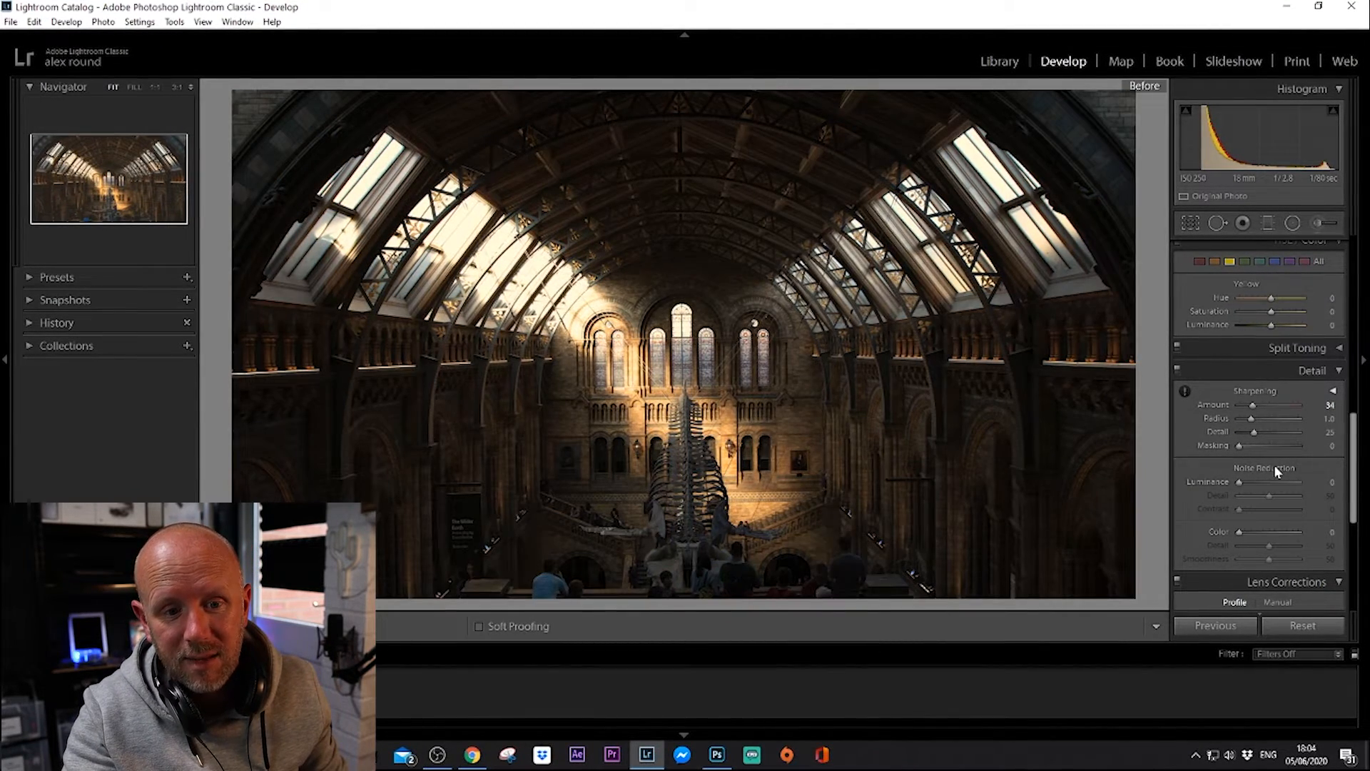
pyautogui.press('\\')
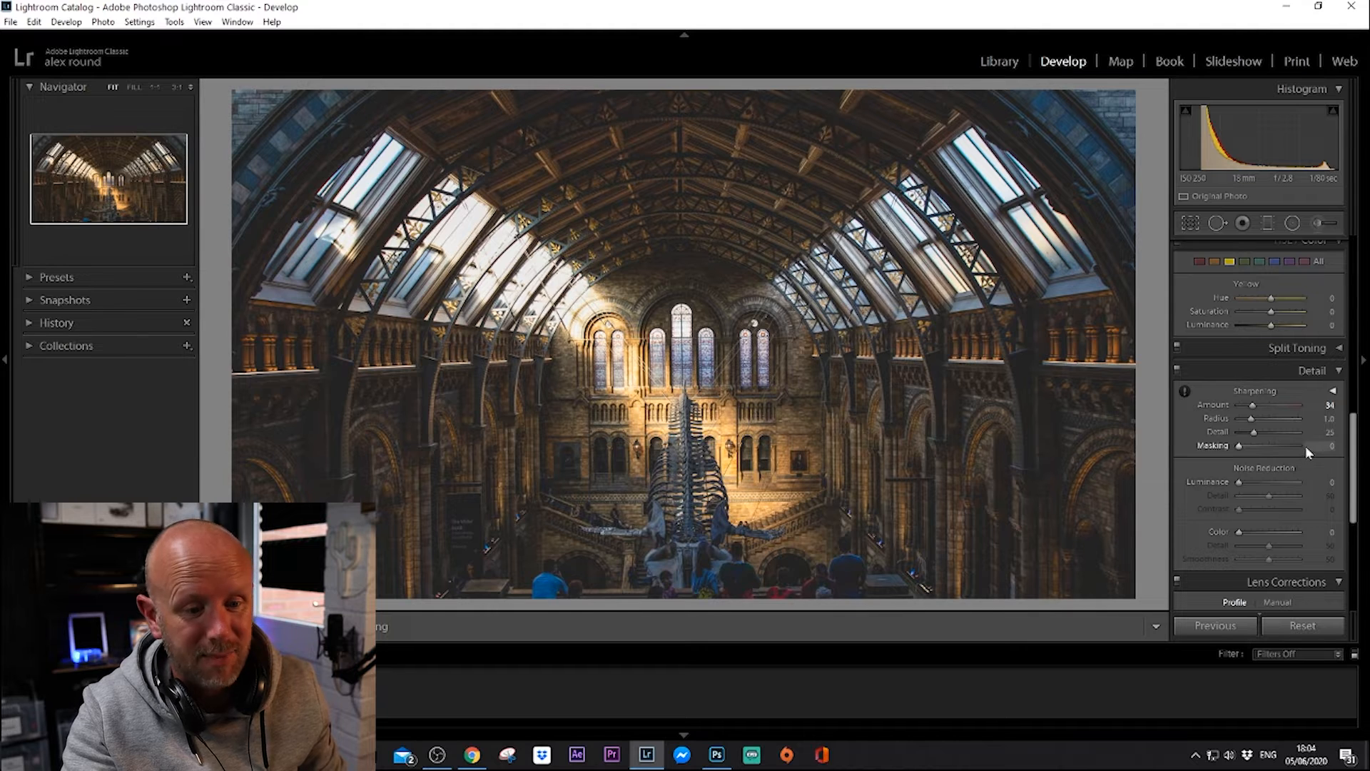
# Enable lens profile corrections and chromatic aberration removal for the photo
pyautogui.moveTo(1354, 468); pyautogui.dragTo(1353, 534)
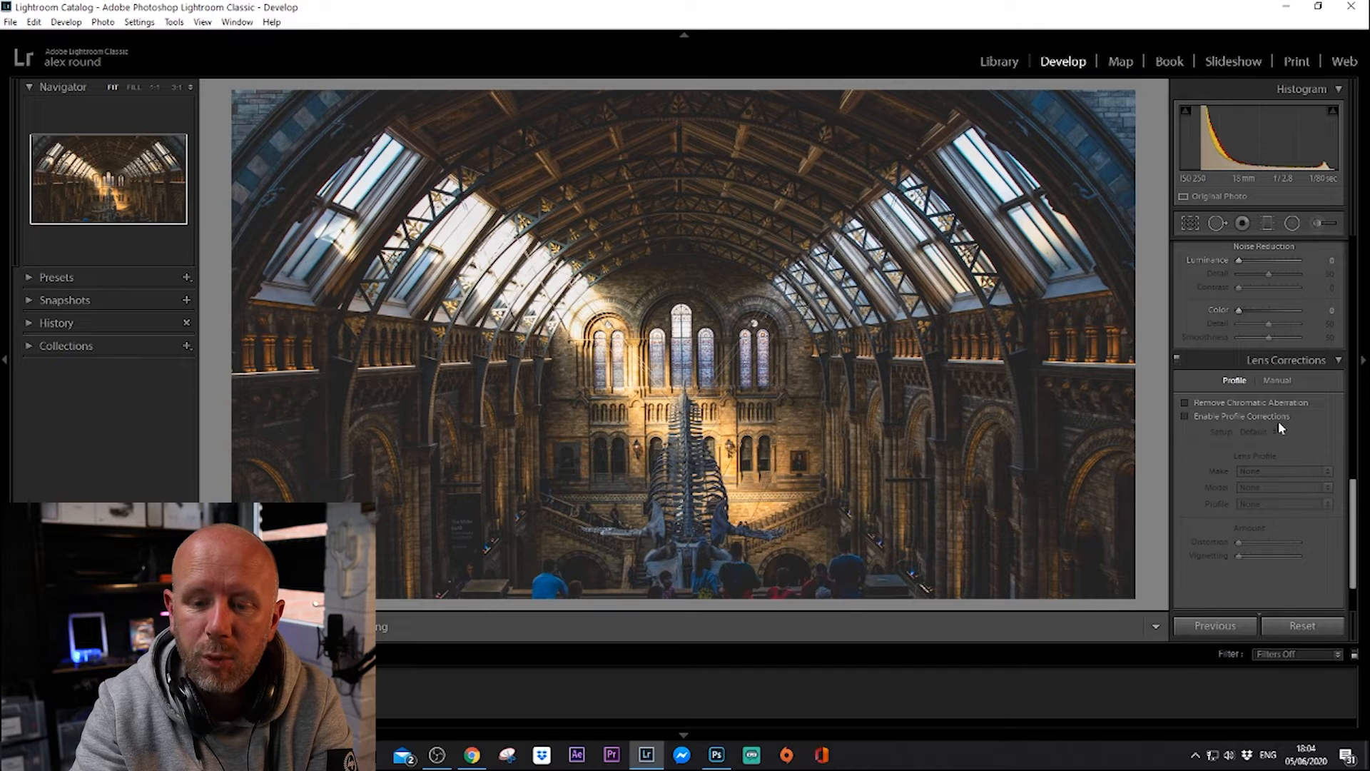
pyautogui.click(1186, 416)
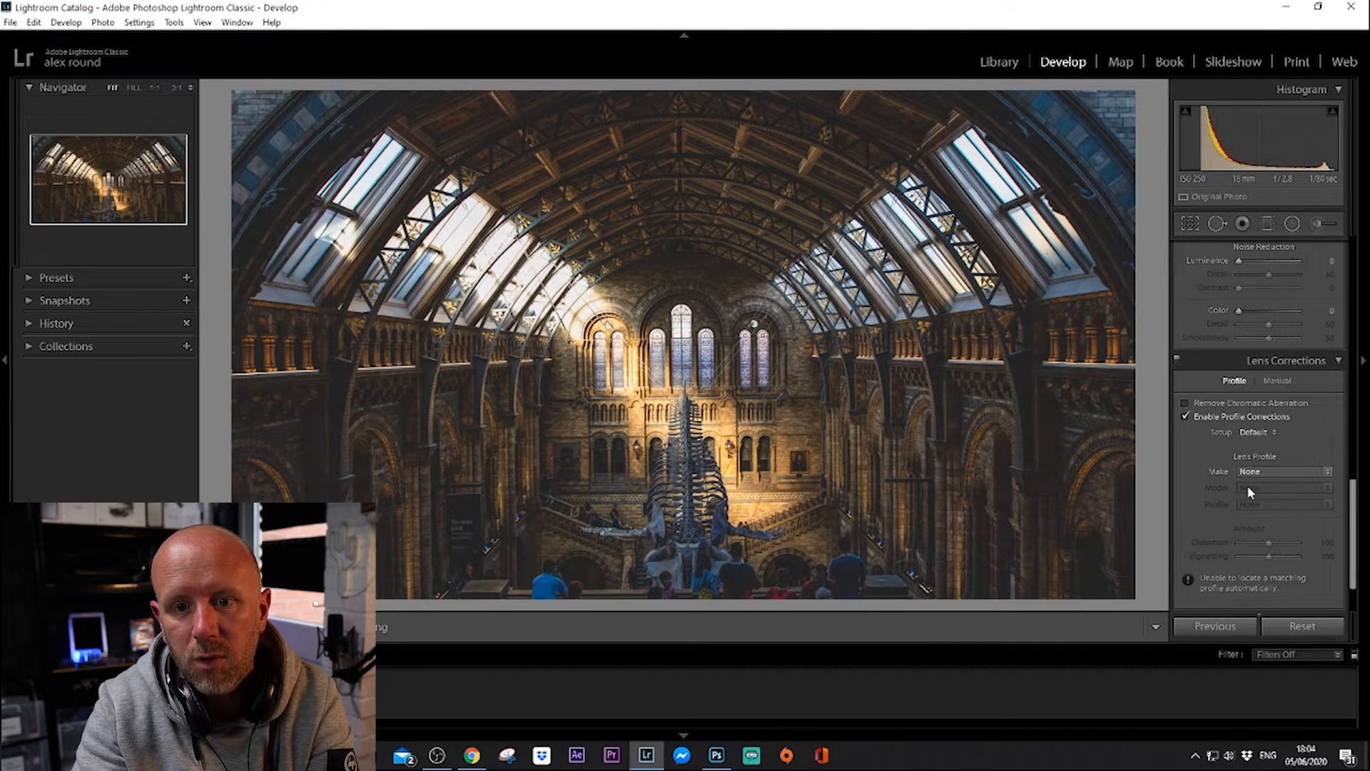
pyautogui.scroll(-2, 1248, 491)
pyautogui.click(1224, 340)
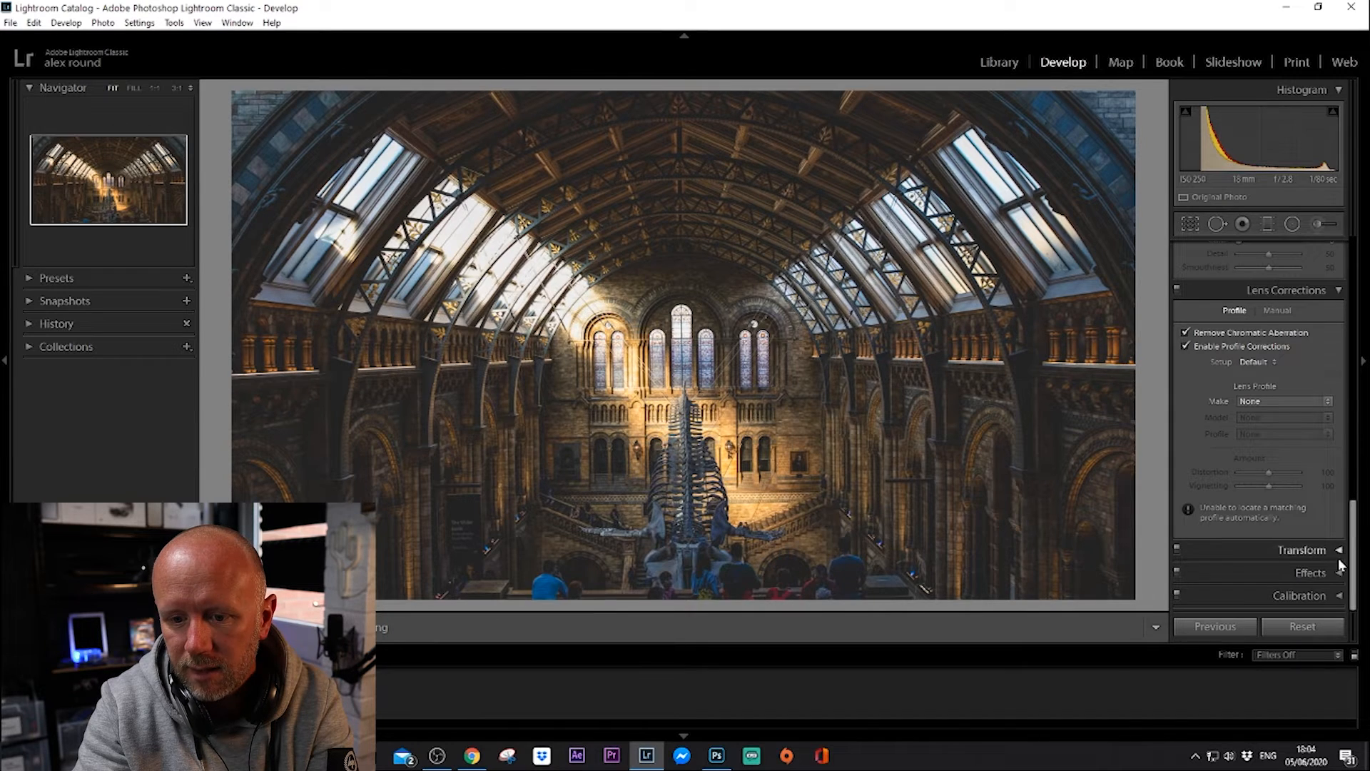
# Set the photo's Saturation to +7 in the Basic adjustments
pyautogui.moveTo(1358, 532); pyautogui.dragTo(1355, 266)
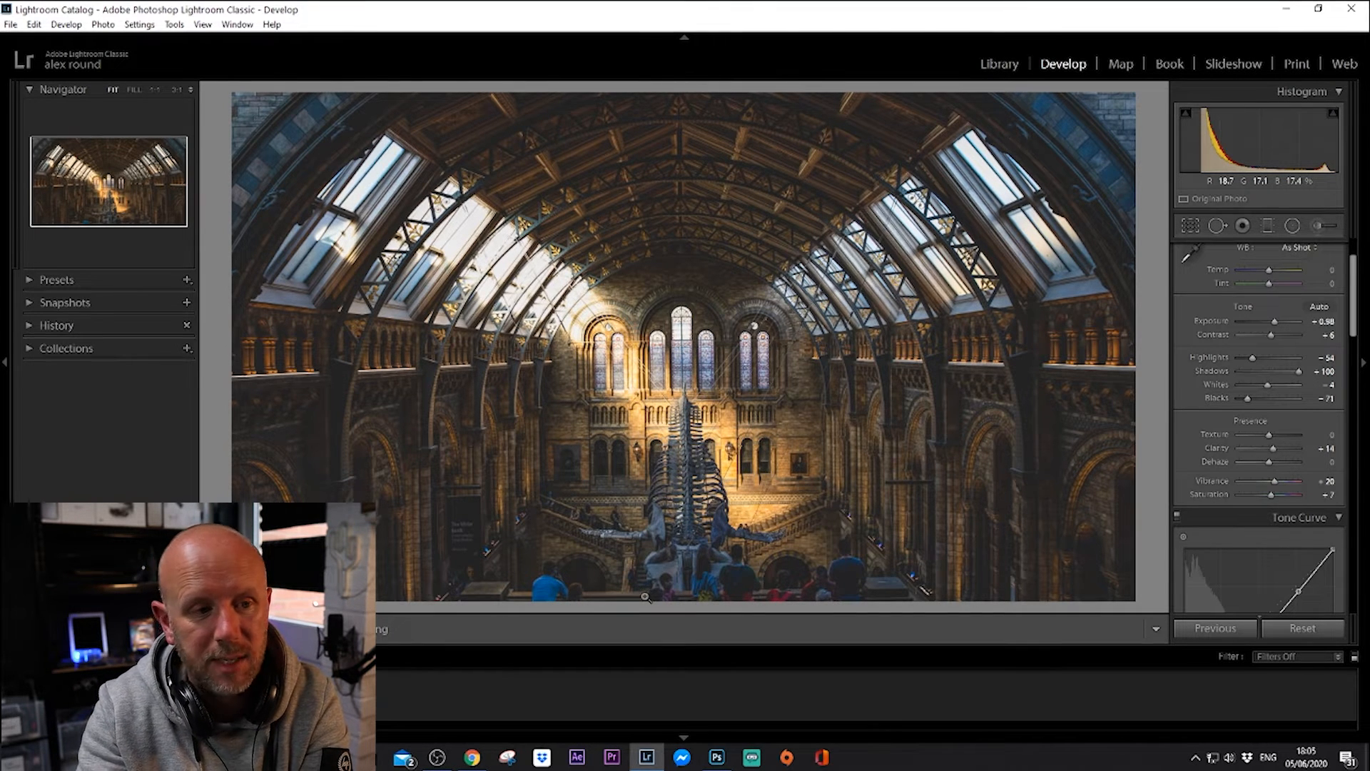
pyautogui.click(1190, 234)
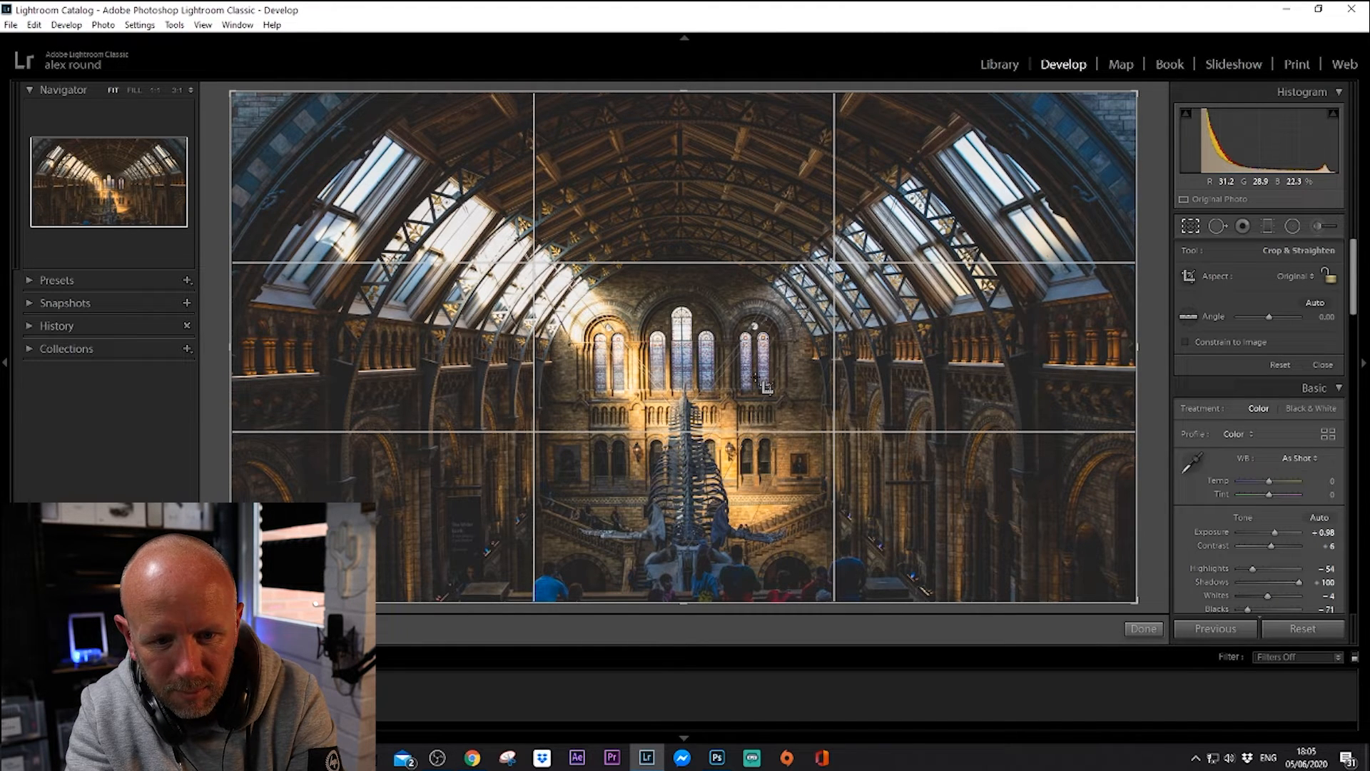
pyautogui.moveTo(755, 386); pyautogui.dragTo(753, 393)
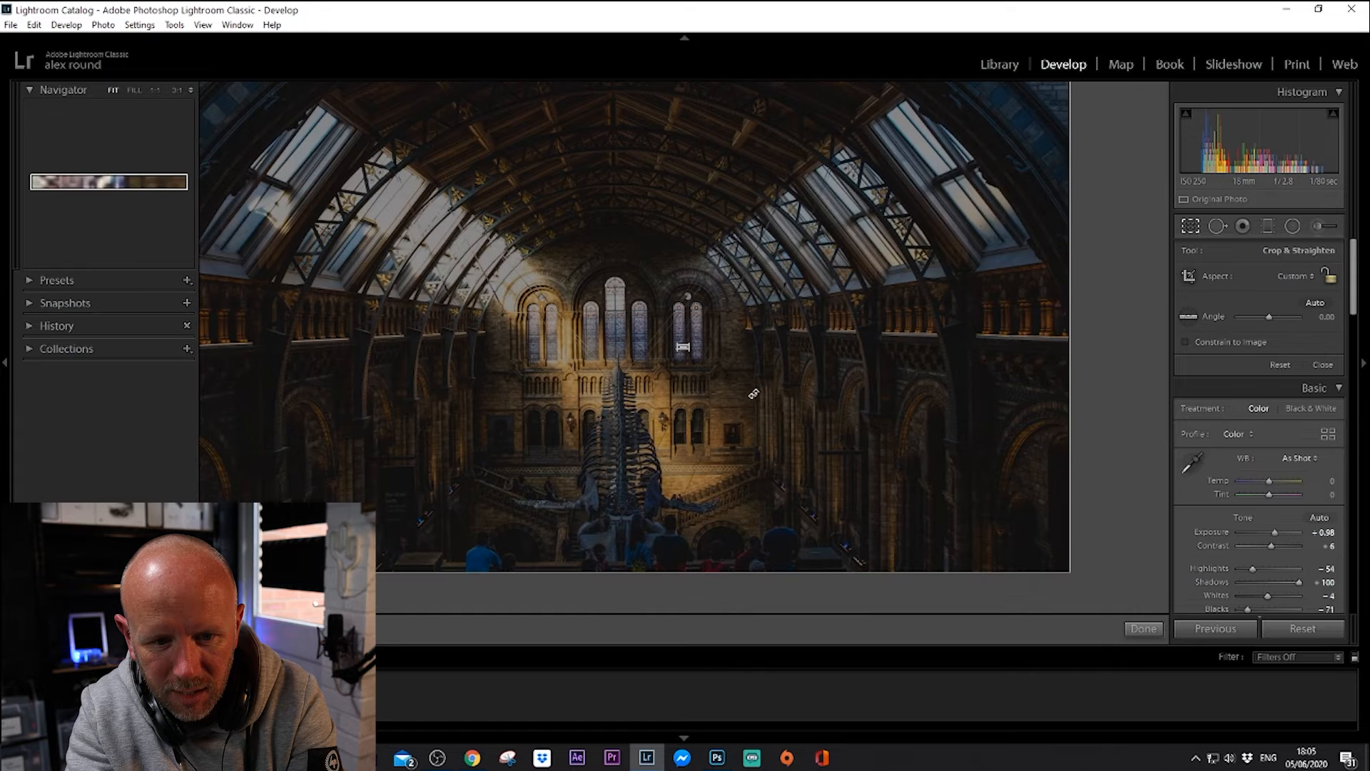
pyautogui.hotkey('ctrl', 'z')
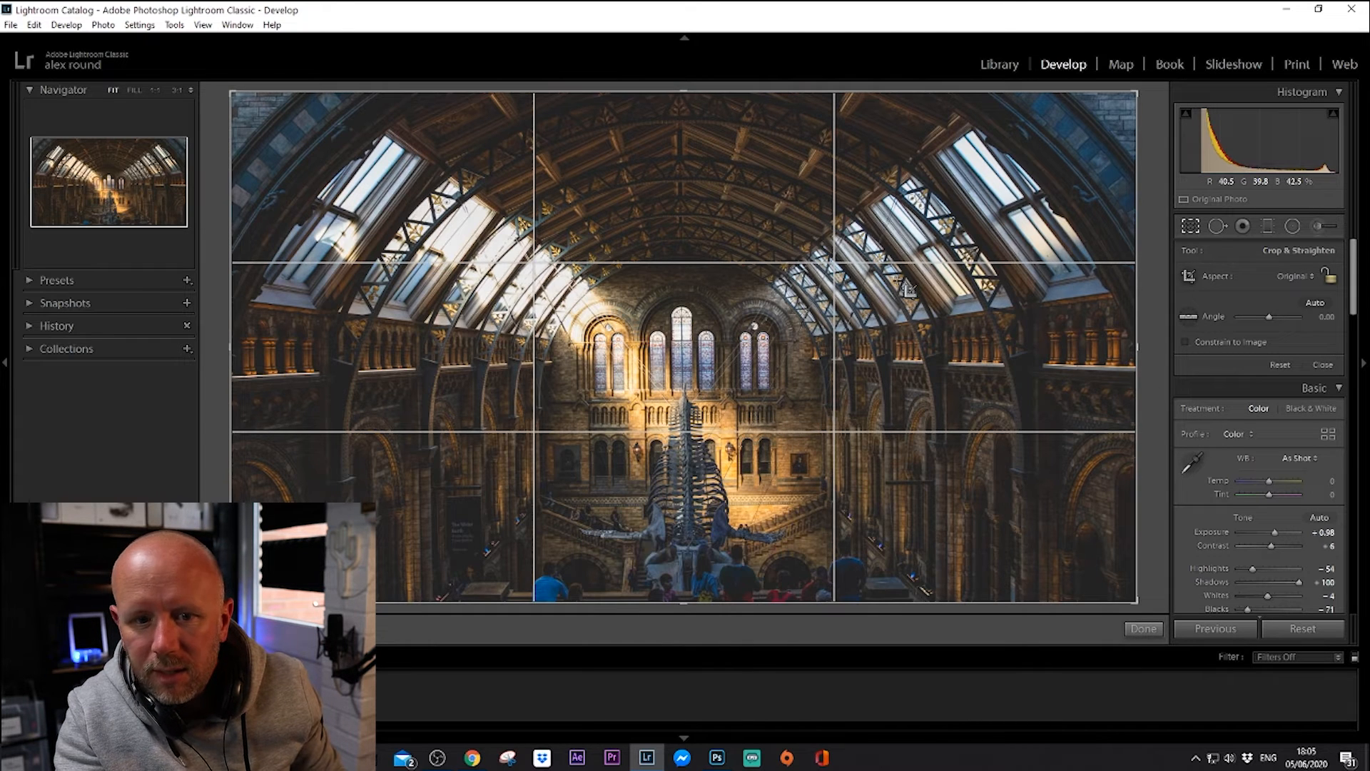
pyautogui.moveTo(1133, 346); pyautogui.dragTo(1130, 348)
pyautogui.moveTo(1130, 348); pyautogui.dragTo(1138, 347)
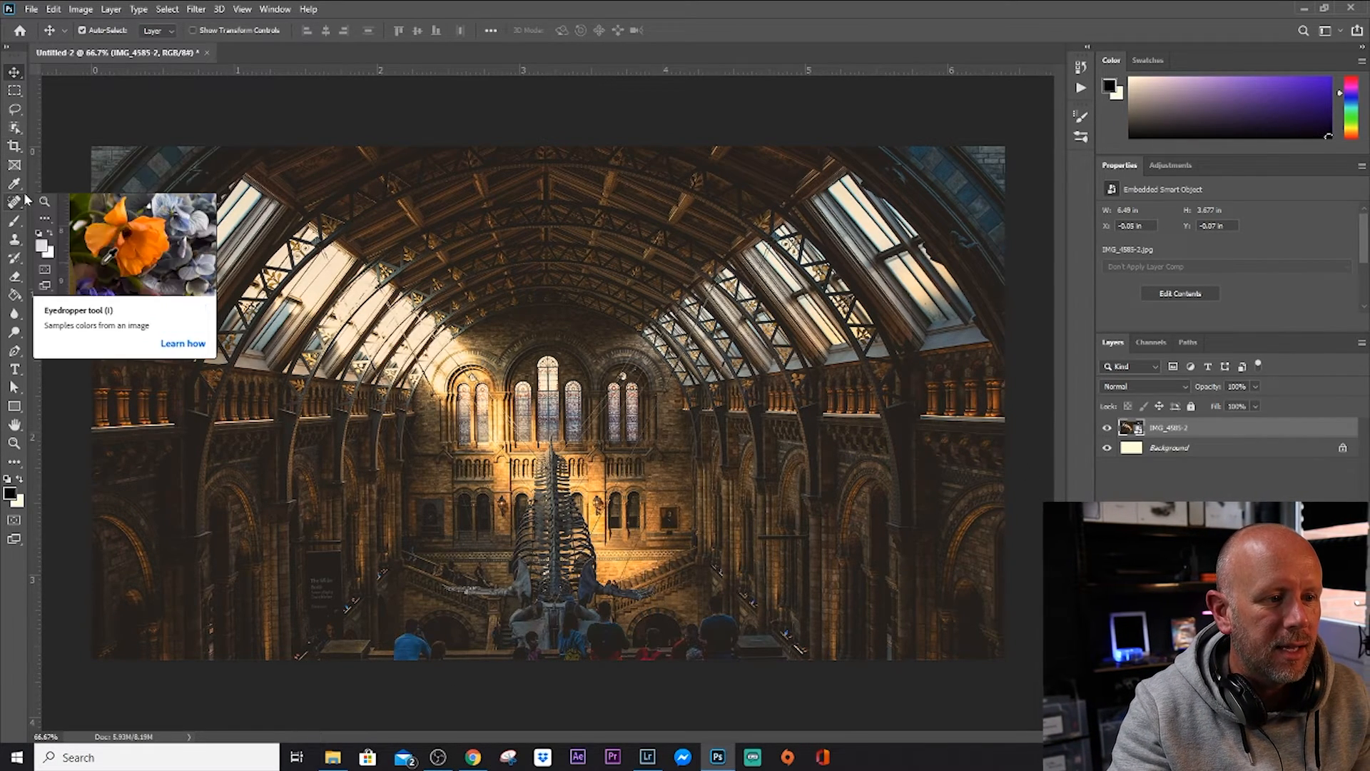
# In Photoshop, lasso a freehand selection around the person in blue and the head beside them at the photo's lower edge
pyautogui.press('l')
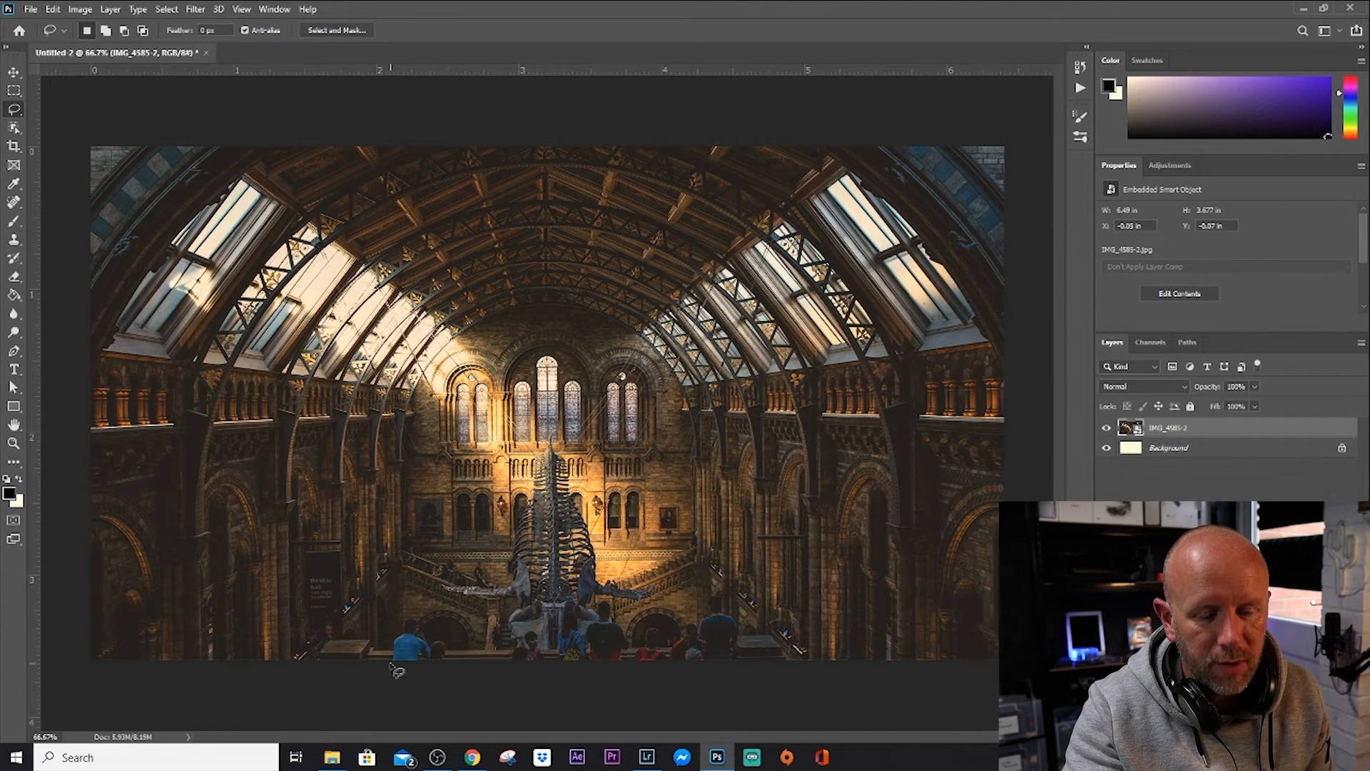
pyautogui.moveTo(391, 665)
pyautogui.mouseDown()
pyautogui.moveTo(419, 614)
pyautogui.moveTo(456, 646)
pyautogui.moveTo(453, 664)
pyautogui.moveTo(390, 668)
pyautogui.mouseUp()
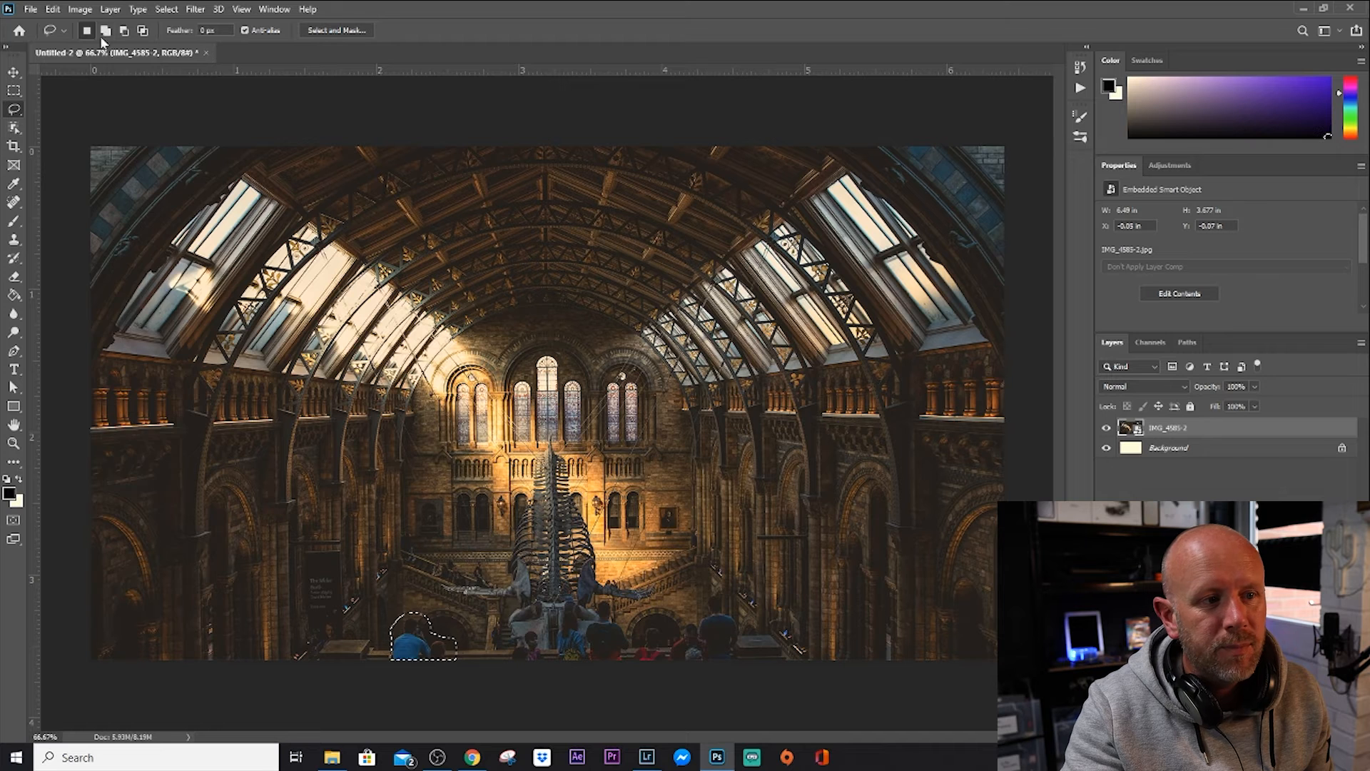
# Rasterize the IMG_4585-2 smart object layer
pyautogui.click(53, 10)
pyautogui.press('Escape')
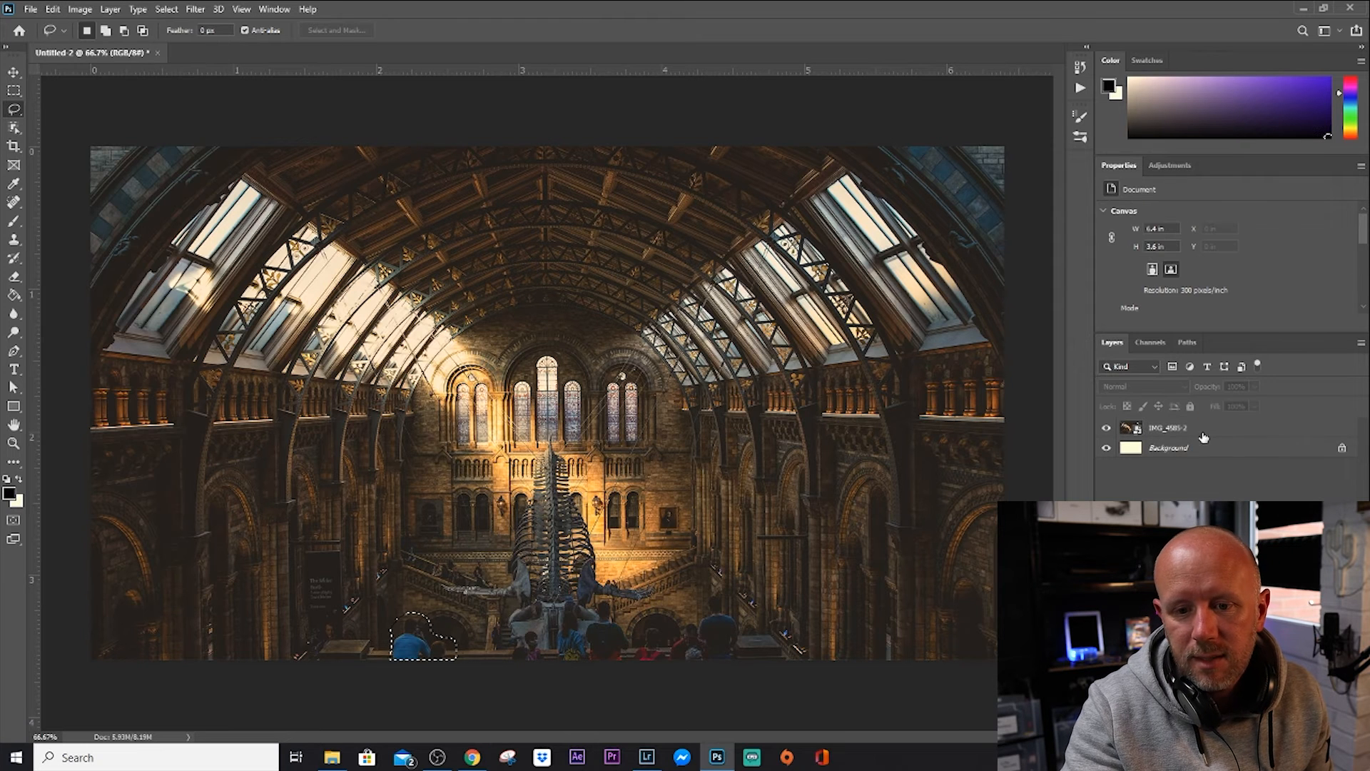
pyautogui.rightClick(1202, 431)
pyautogui.click(1055, 388)
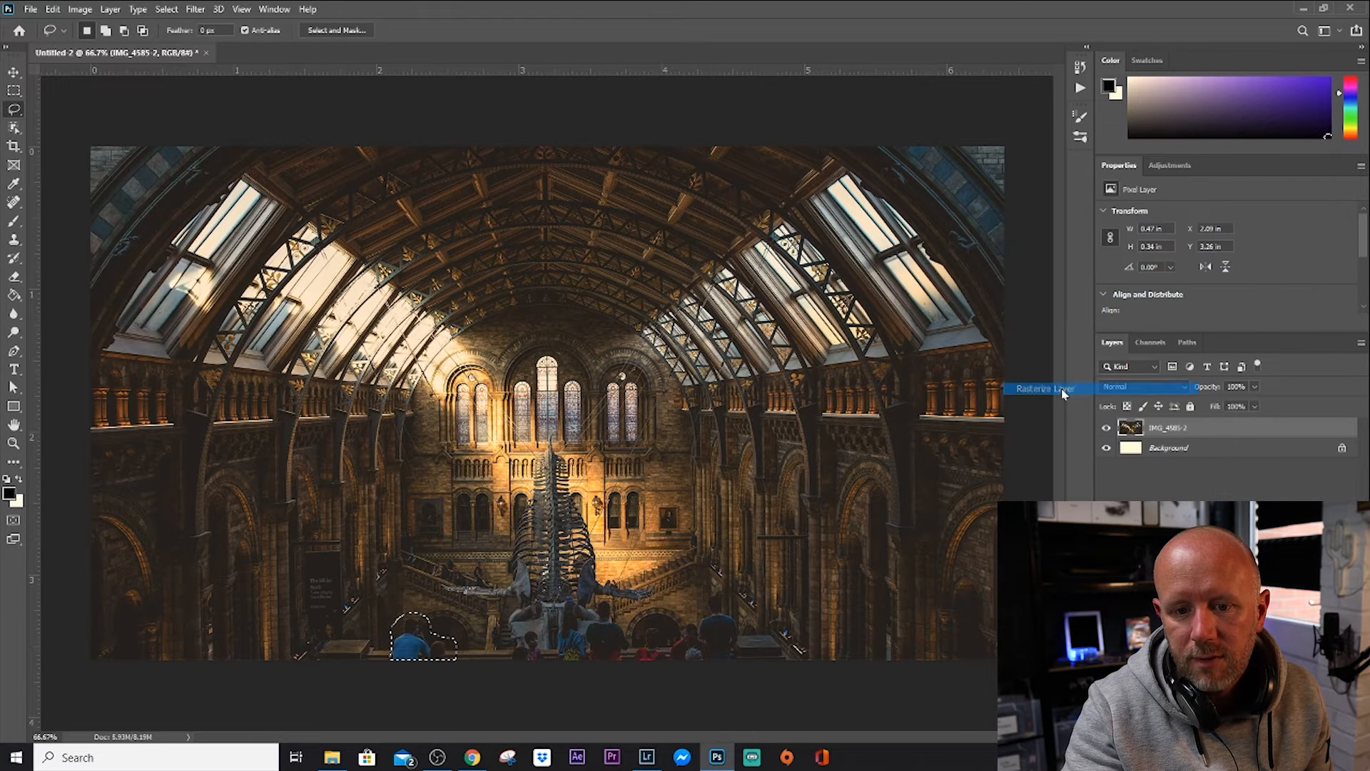
# Apply Content-Aware Fill to the selected people with automatic sampling, outputting the result to a new layer
pyautogui.click(53, 10)
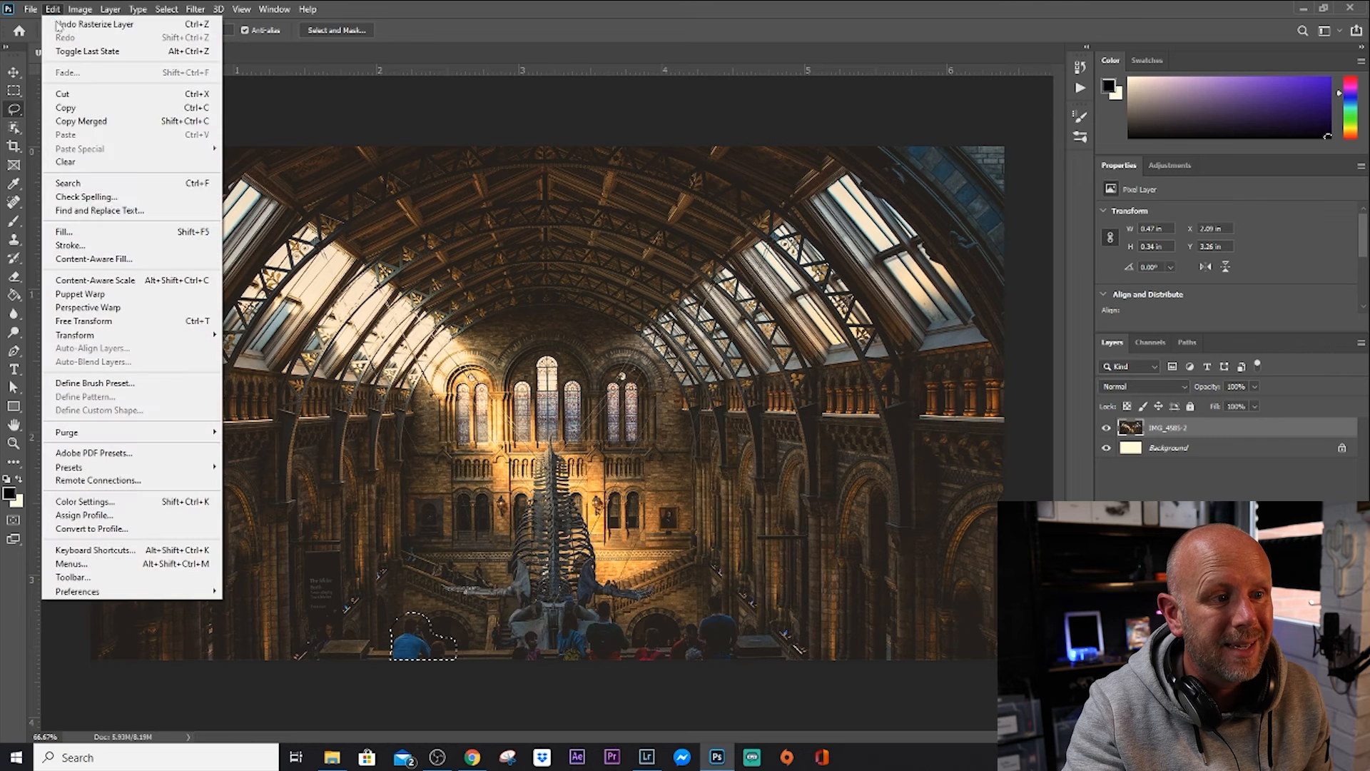
pyautogui.click(109, 260)
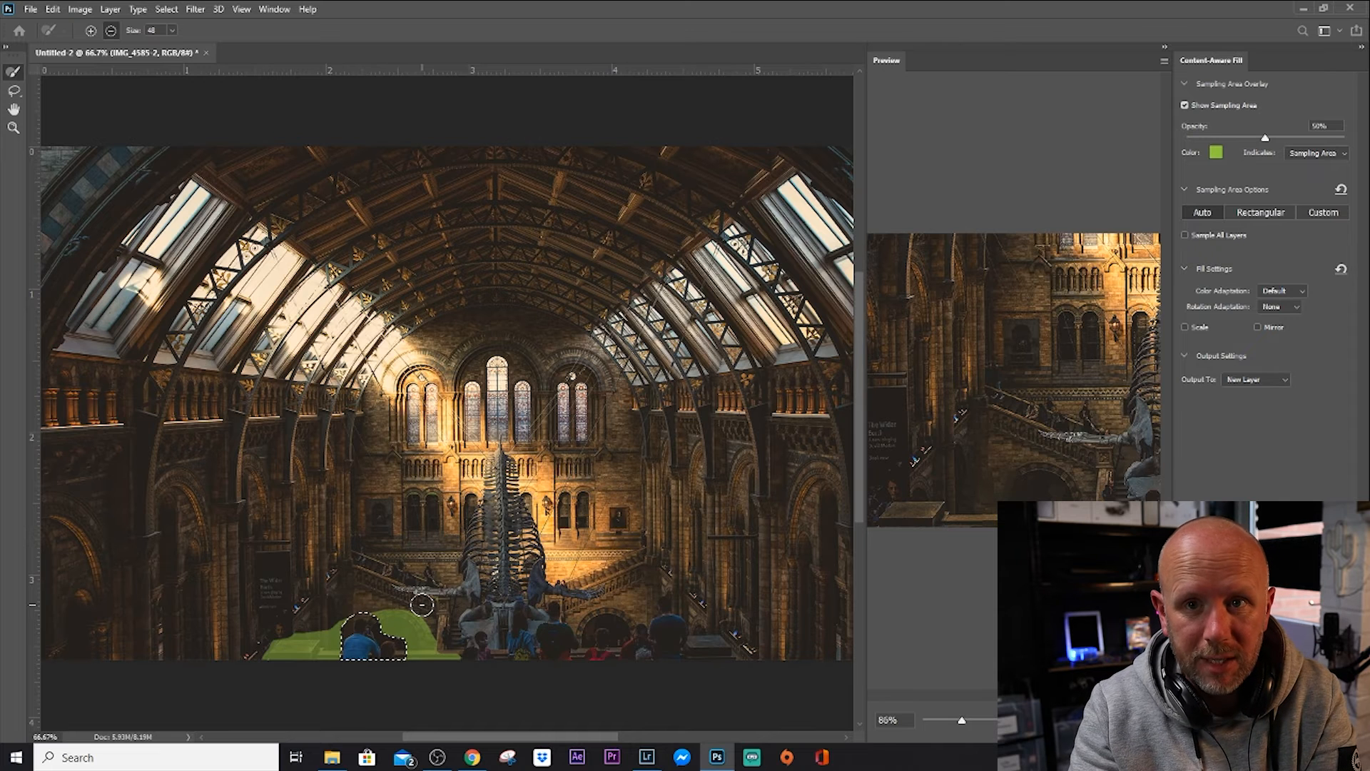
pyautogui.hscroll(-1, 454, 607)
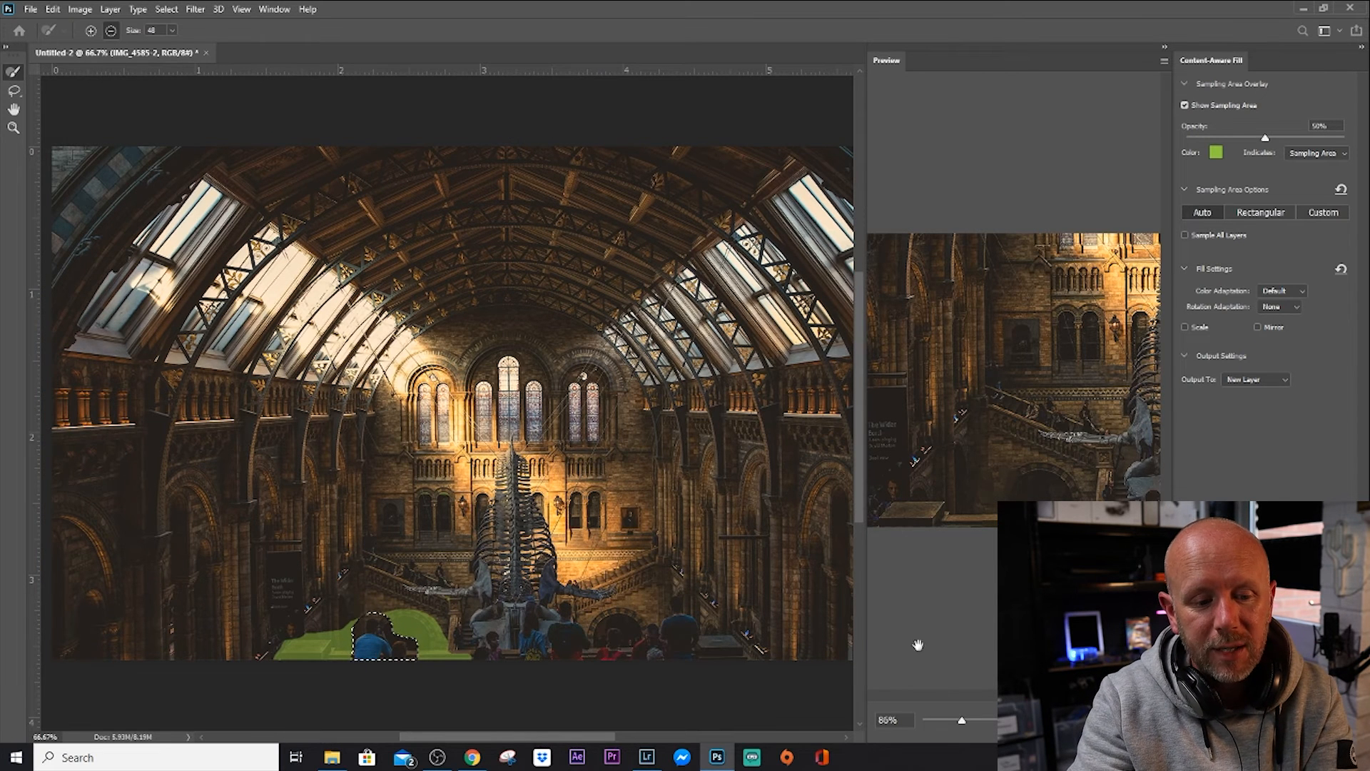
pyautogui.click(1328, 720)
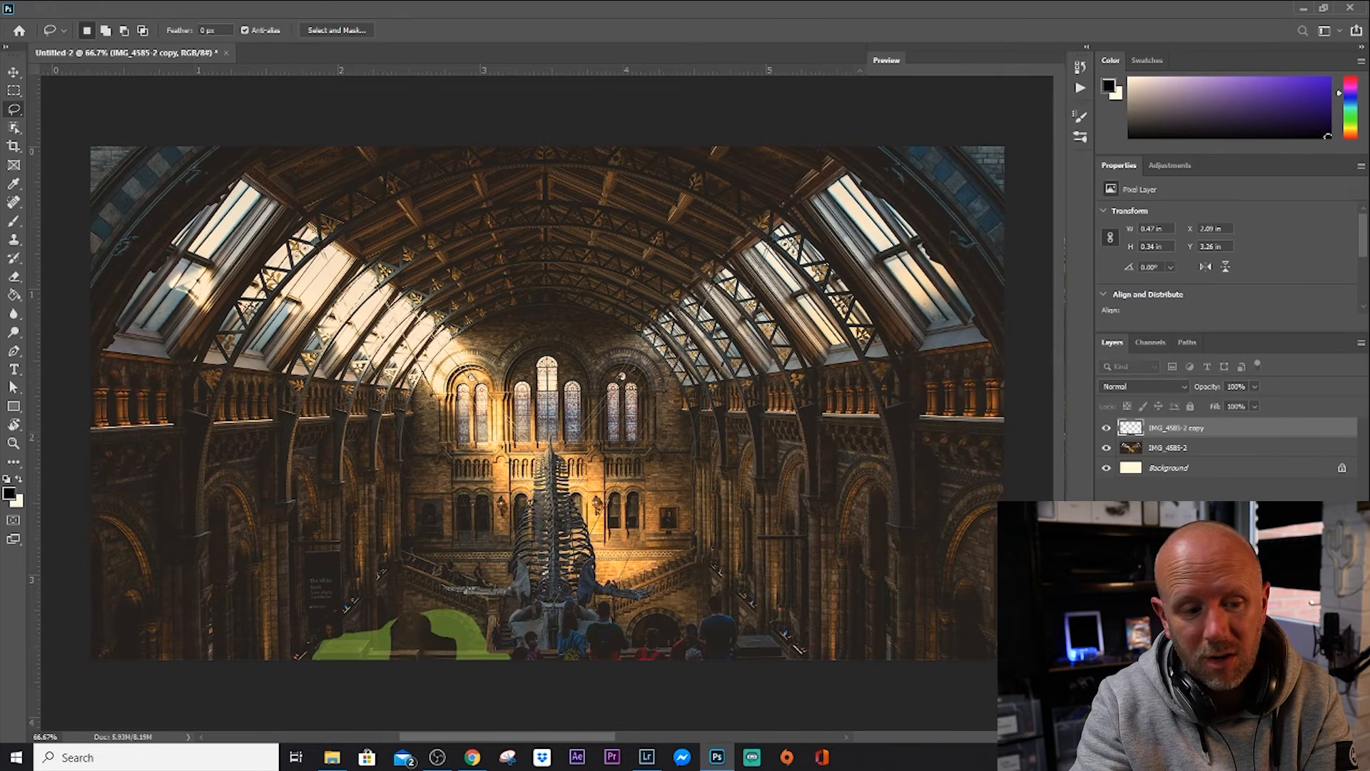